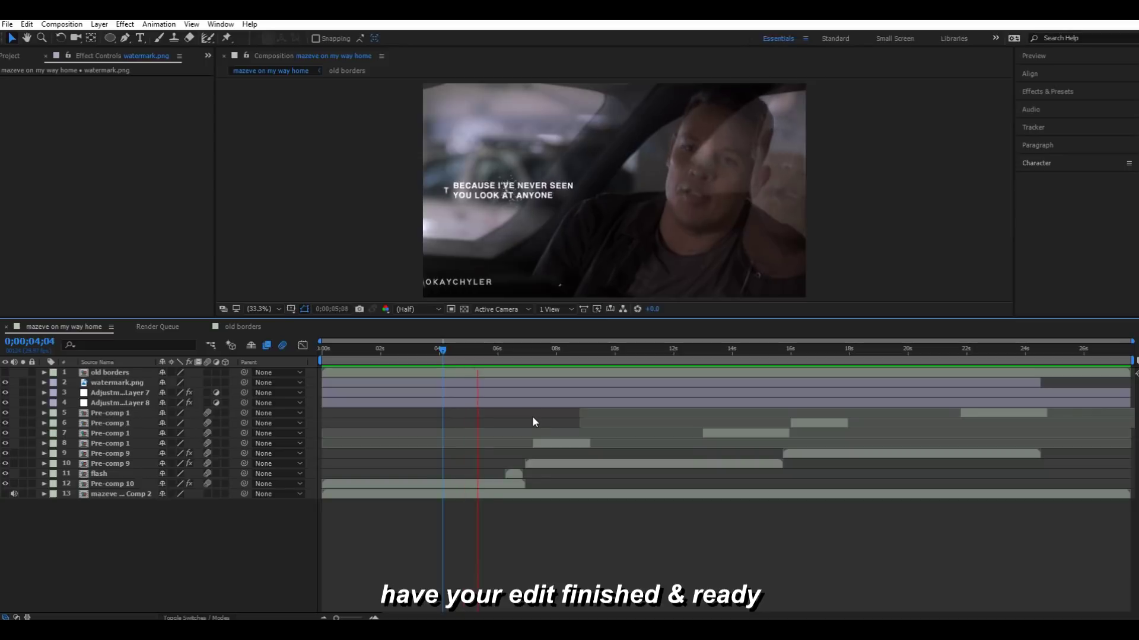
Skim through the finished edit and return the playhead to the start of the composition.
{"action": "left_click", "coordinate": [581, 350]}
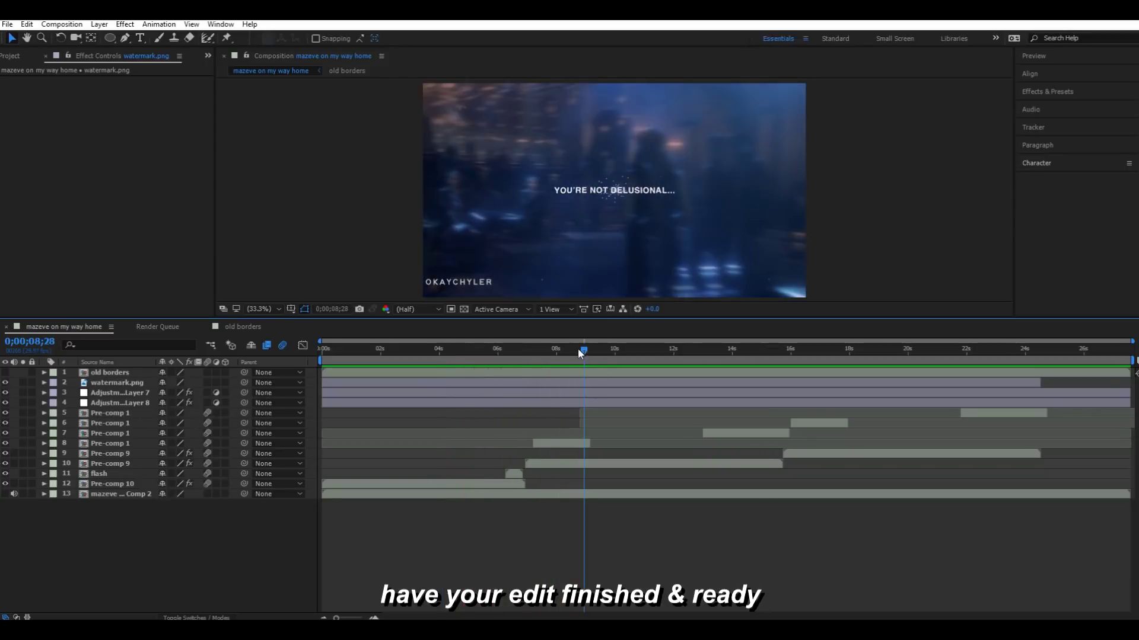
{"action": "left_click", "coordinate": [101, 27]}
{"action": "left_click_drag", "start_coordinate": [582, 350], "coordinate": [293, 368]}
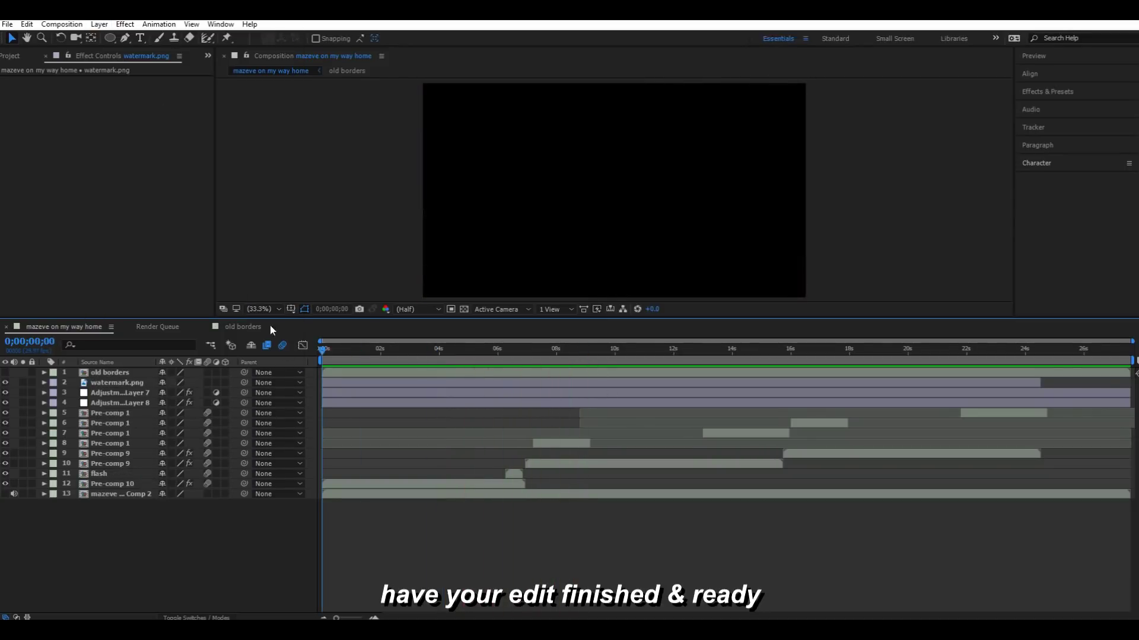
Create a new black solid layer above all the other layers in the composition.
{"action": "left_click", "coordinate": [335, 373]}
{"action": "left_click", "coordinate": [98, 24]}
{"action": "mouse_move", "coordinate": [113, 35]}
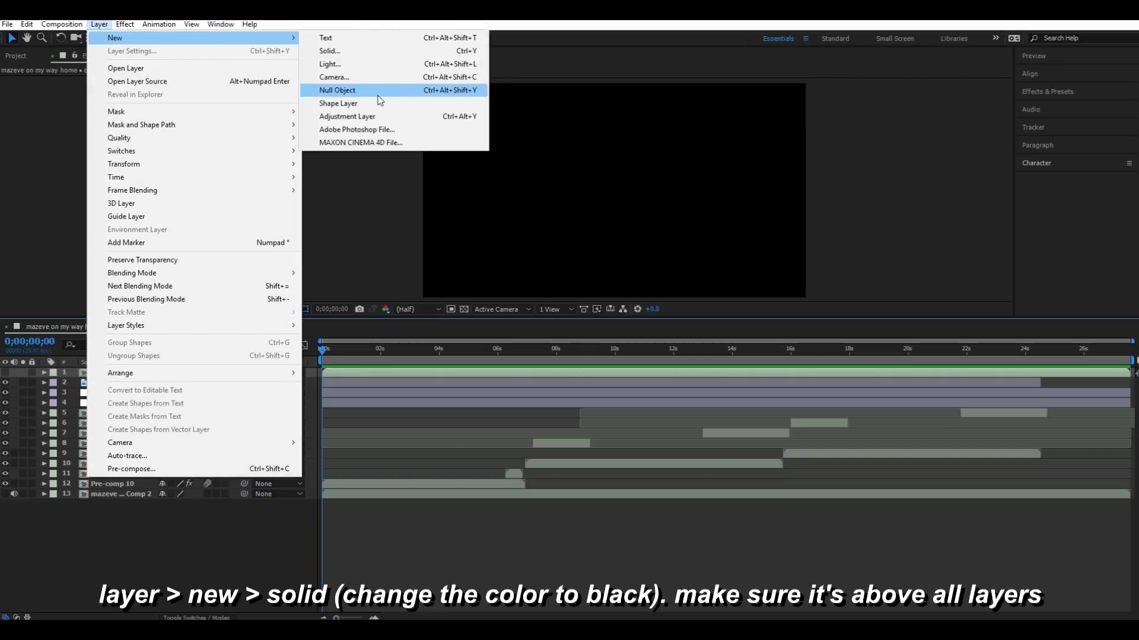
{"action": "left_click", "coordinate": [373, 52]}
{"action": "left_click", "coordinate": [227, 377]}
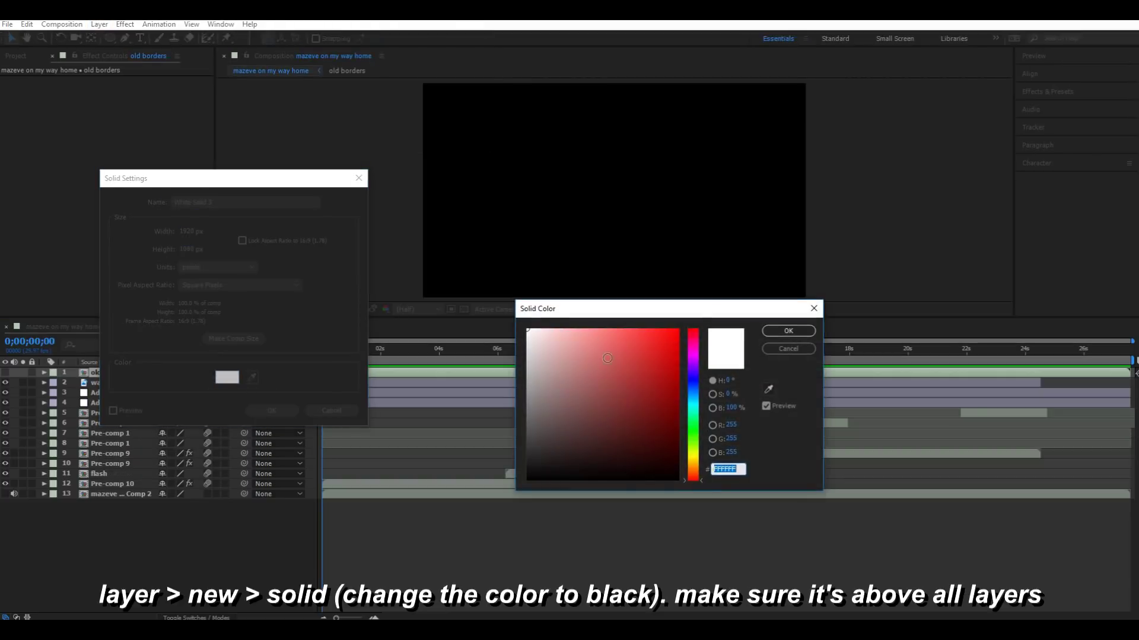
{"action": "left_click", "coordinate": [788, 331]}
{"action": "left_click", "coordinate": [271, 411]}
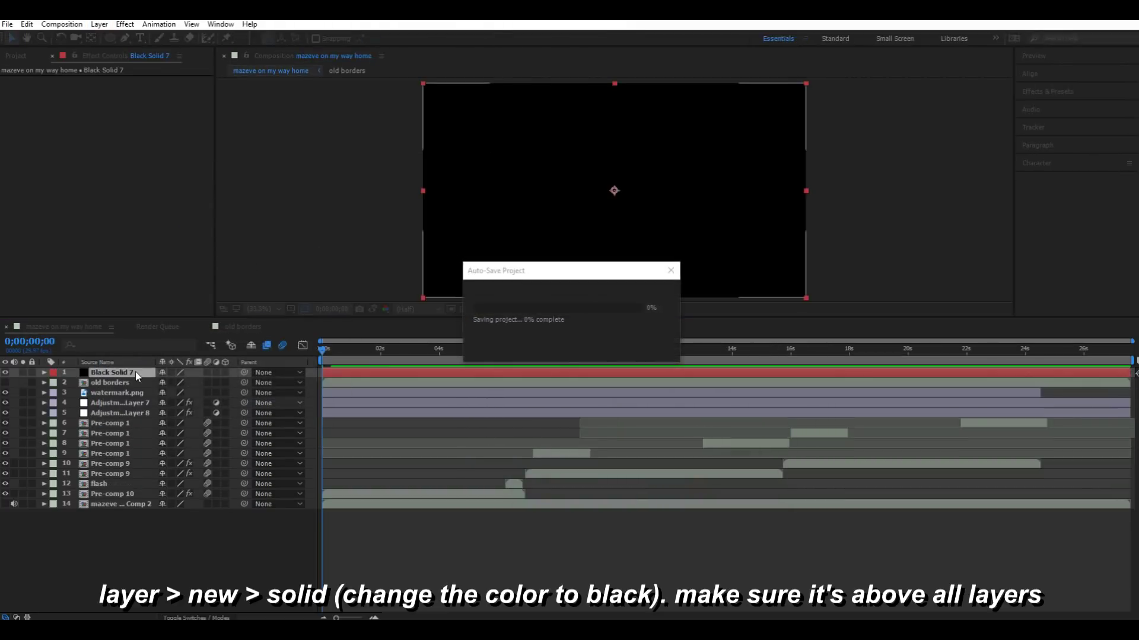
Find the CC Jaws effect and apply it to the black solid layer.
{"action": "left_click_drag", "start_coordinate": [135, 370], "coordinate": [135, 373]}
{"action": "key", "text": "F2"}
{"action": "key", "text": "ctrl+5"}
{"action": "key", "text": "BackSpace"}
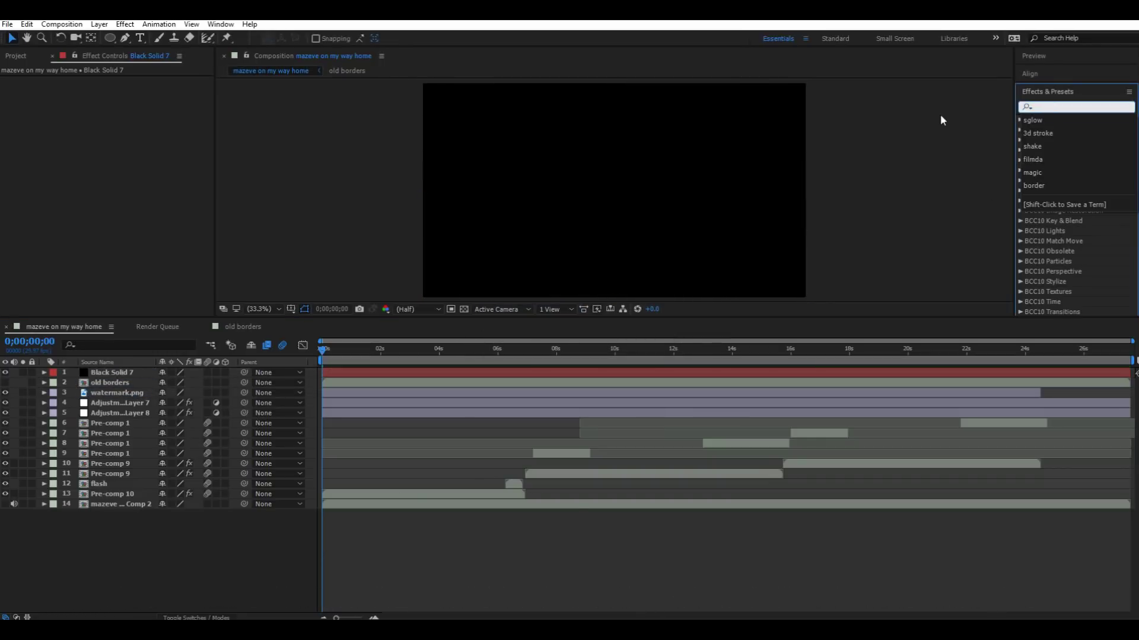
{"action": "type", "text": "cc jaws"}
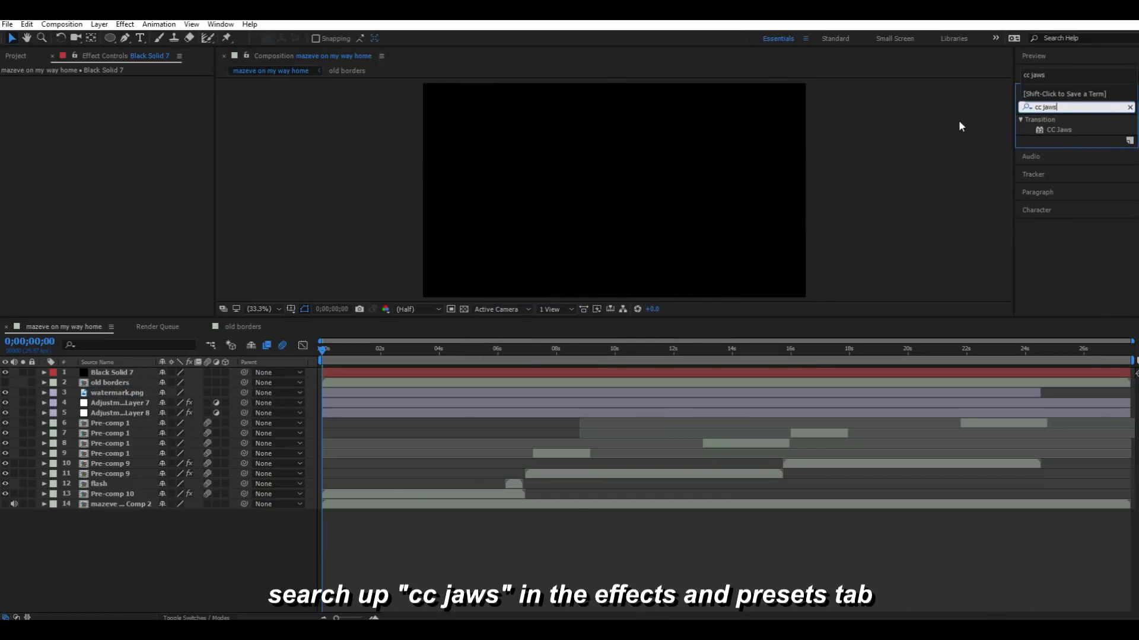
{"action": "left_click_drag", "start_coordinate": [1056, 129], "coordinate": [407, 374]}
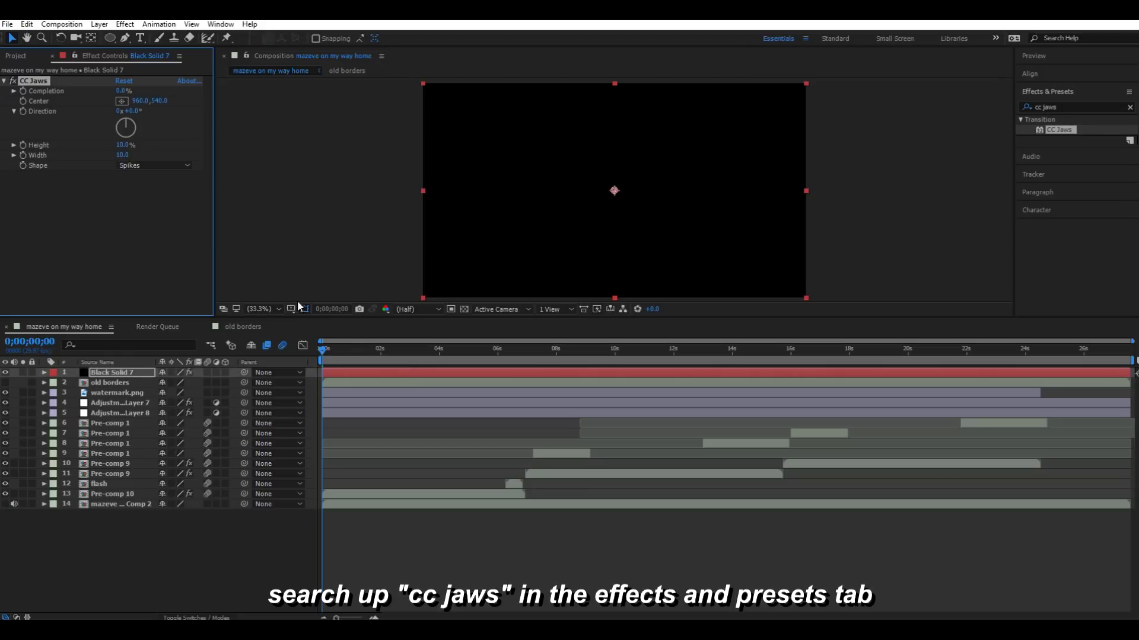
At 0;00;02;17, set the CC Jaws Completion to 80% and Height to 0% to form straight borders.
{"action": "left_click_drag", "start_coordinate": [328, 350], "coordinate": [396, 357]}
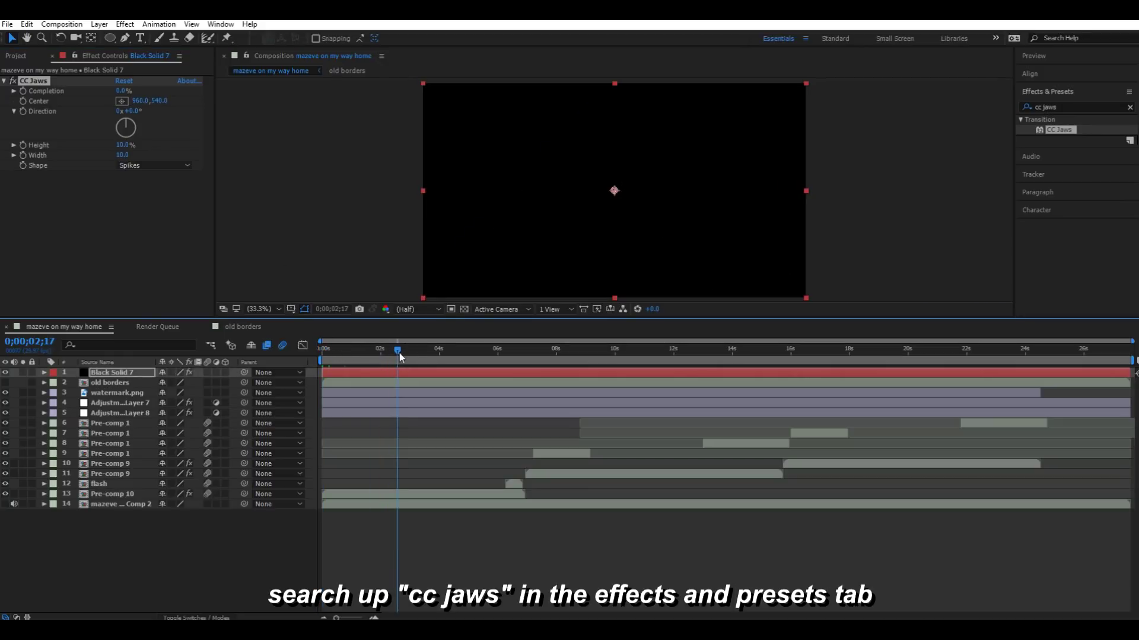
{"action": "type", "text": "80"}
{"action": "key", "text": "Return"}
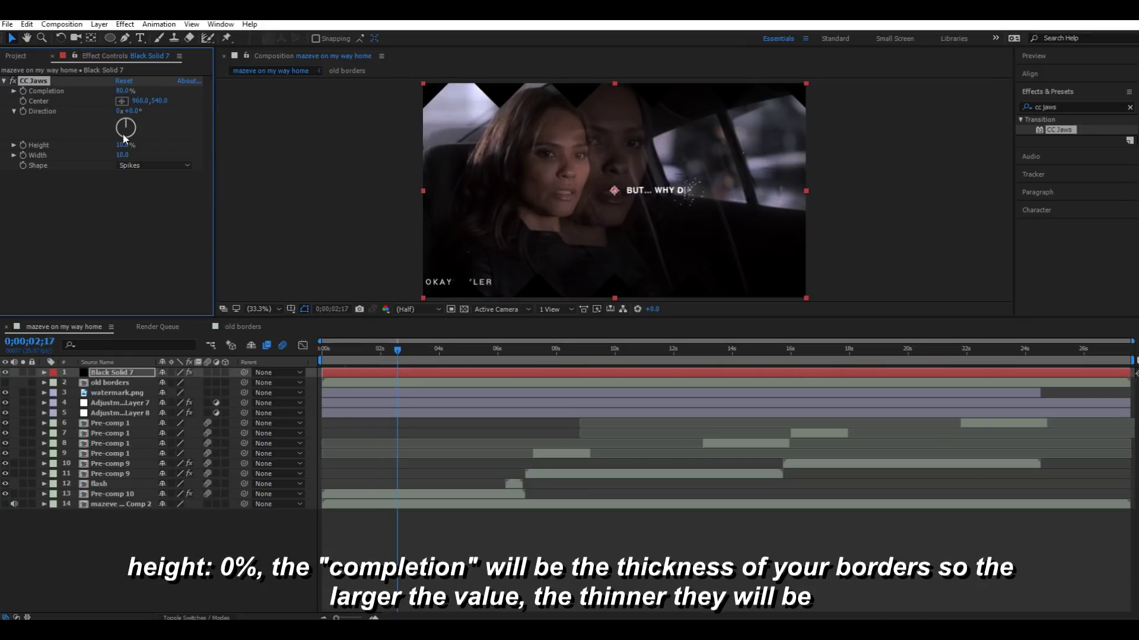
{"action": "type", "text": "0"}
{"action": "key", "text": "Return"}
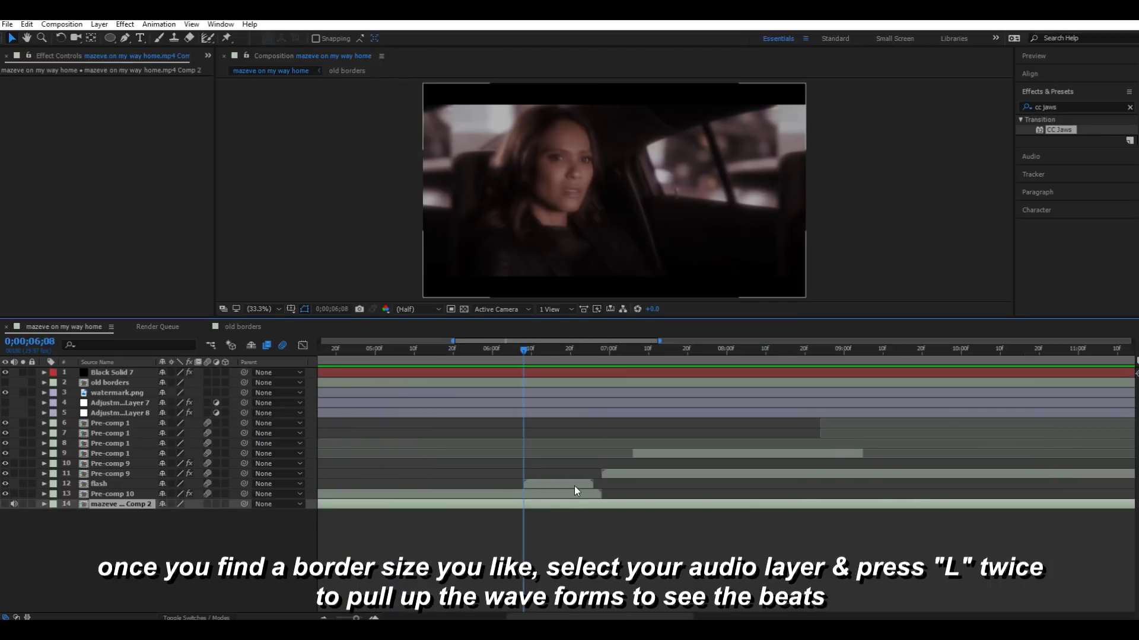
Show the audio layer's waveform and play the section from around 0;00;06;08 to locate the beats.
{"action": "key", "text": "l"}
{"action": "key", "text": "l"}
{"action": "key", "text": "space"}
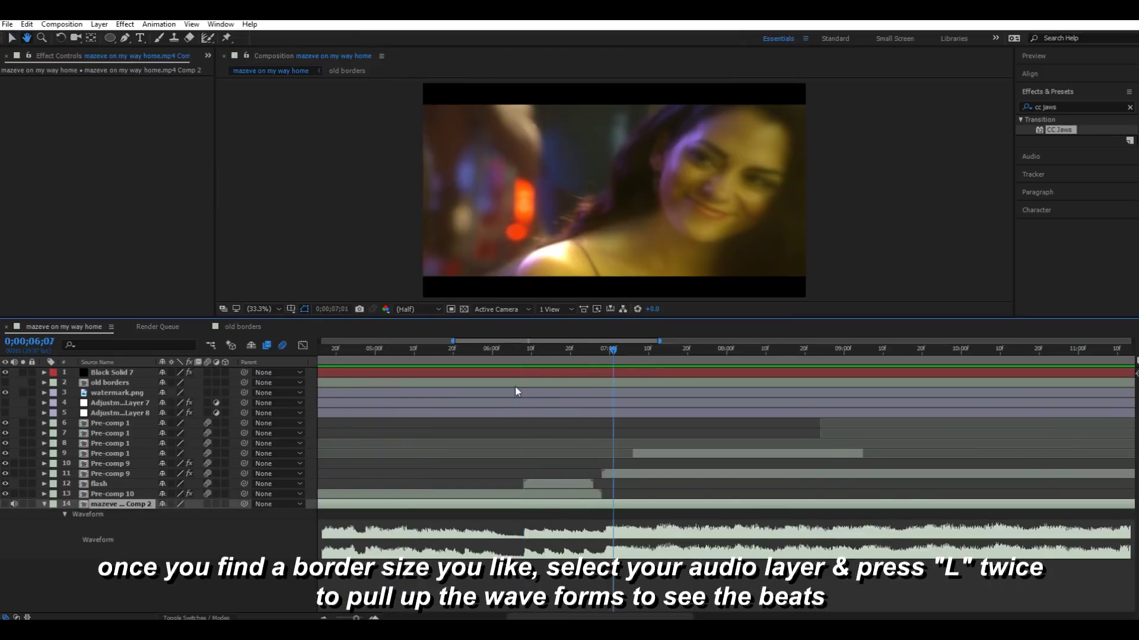
{"action": "key", "text": "space"}
Start keyframing the black solid's CC Jaws Completion at 0;00;06;08 and show its keyframes in the timeline.
{"action": "left_click", "coordinate": [530, 373]}
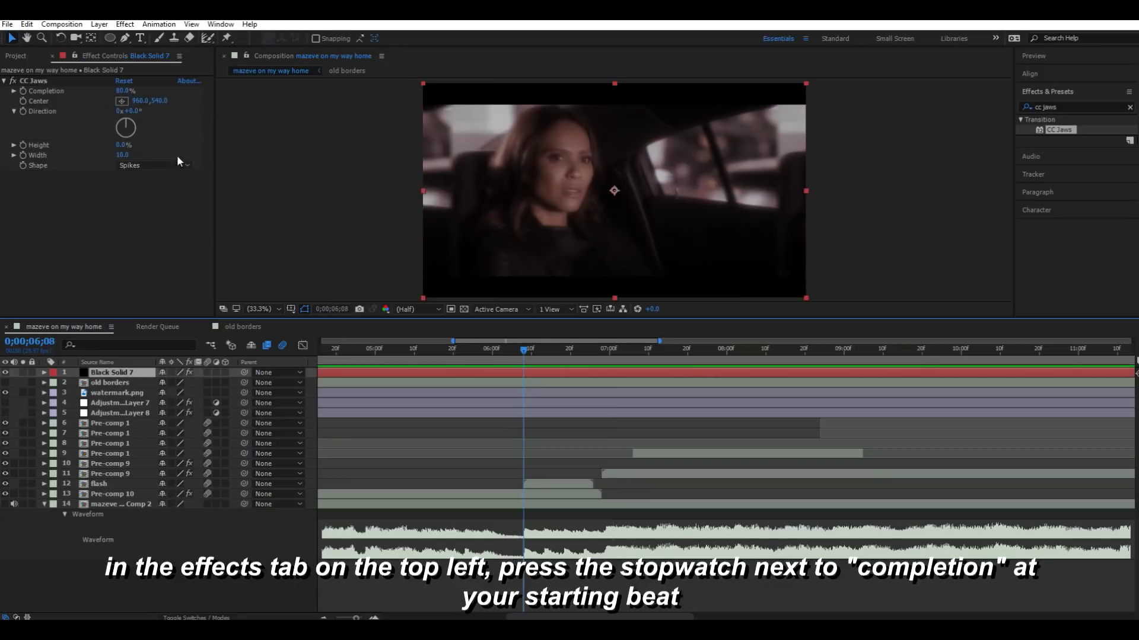
{"action": "left_click", "coordinate": [23, 92]}
{"action": "key", "text": "u"}
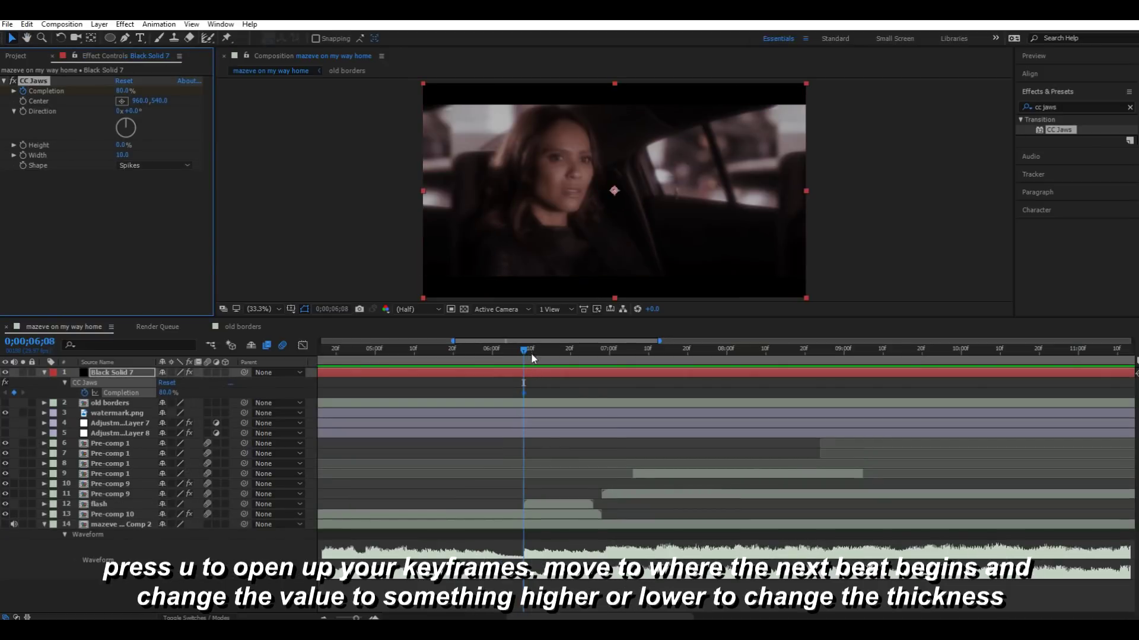
Set the black solid's Completion to 90% at the next beat, 0;00;06;28.
{"action": "left_click_drag", "start_coordinate": [532, 354], "coordinate": [602, 388]}
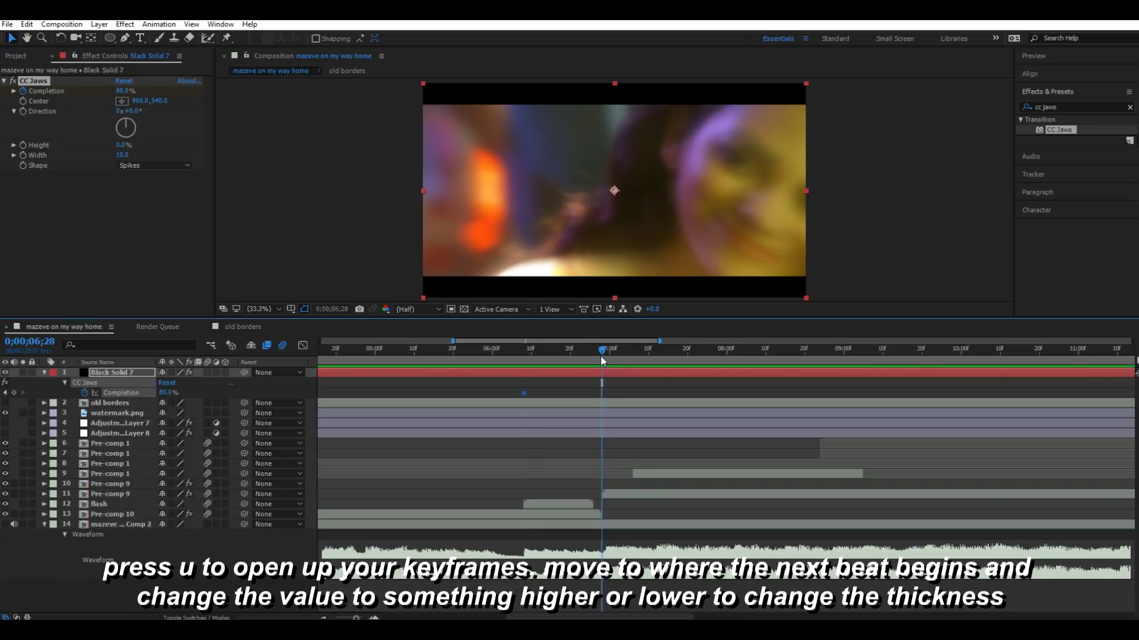
{"action": "left_click", "coordinate": [161, 394]}
{"action": "type", "text": "90"}
{"action": "key", "text": "Return"}
Easy ease both Completion keyframes and shape their value graph into a fast rise with a slow finish.
{"action": "left_click_drag", "start_coordinate": [630, 387], "coordinate": [489, 416]}
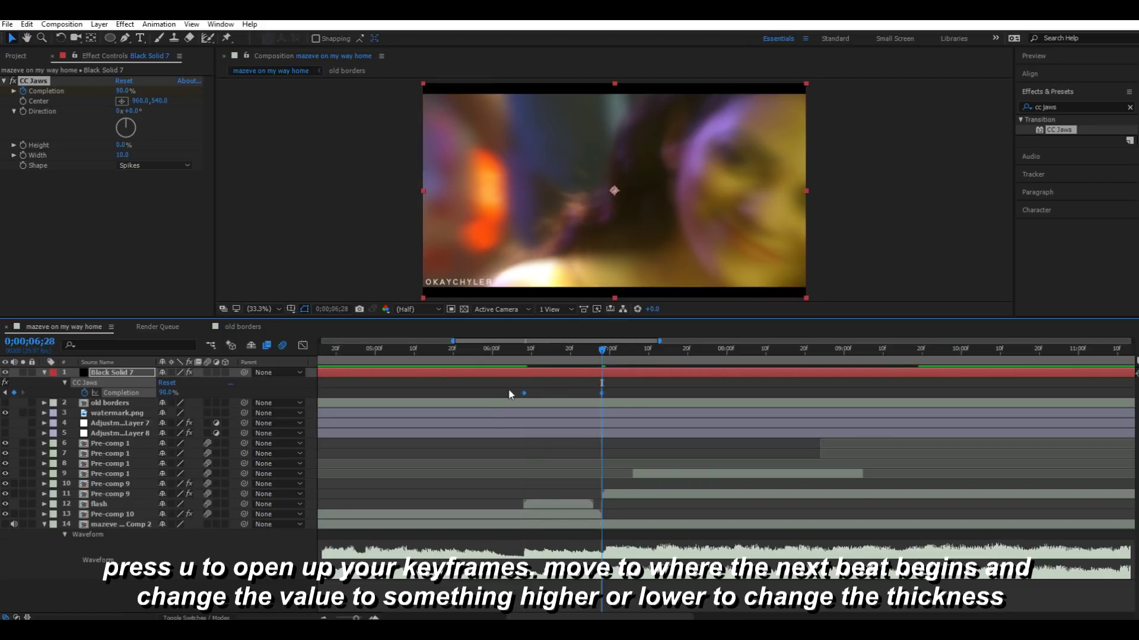
{"action": "key", "text": "F9"}
{"action": "left_click", "coordinate": [303, 345]}
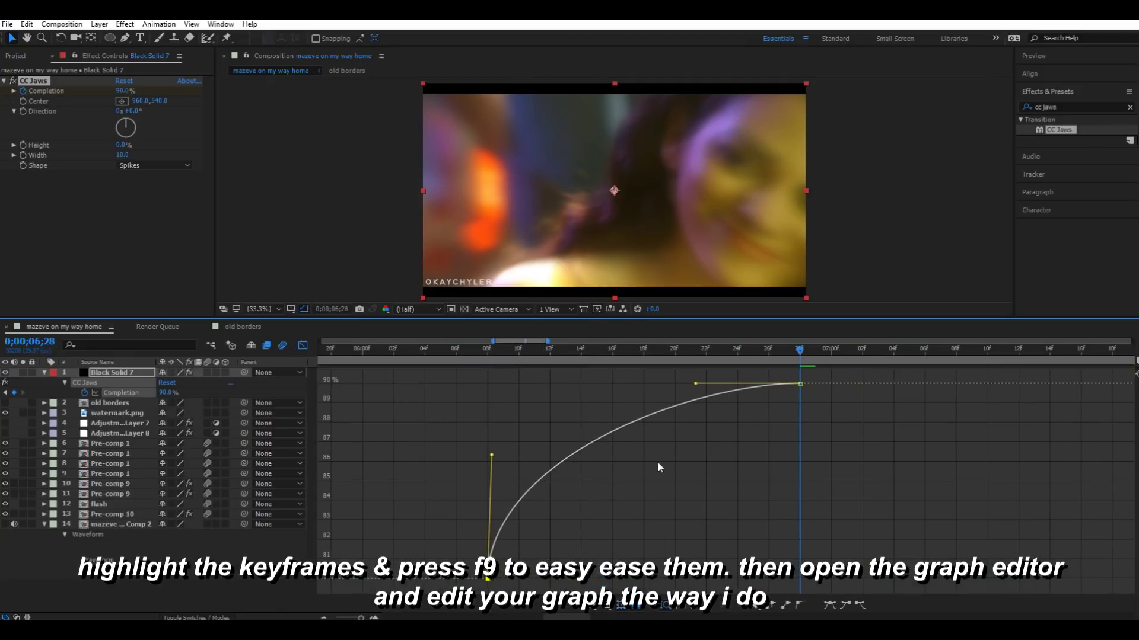
Play on to the following beat and set the black solid's Completion to 80% at 0;00;07;15.
{"action": "scroll", "coordinate": [792, 375], "scroll_direction": "down", "scroll_amount": 2}
{"action": "key", "text": "space"}
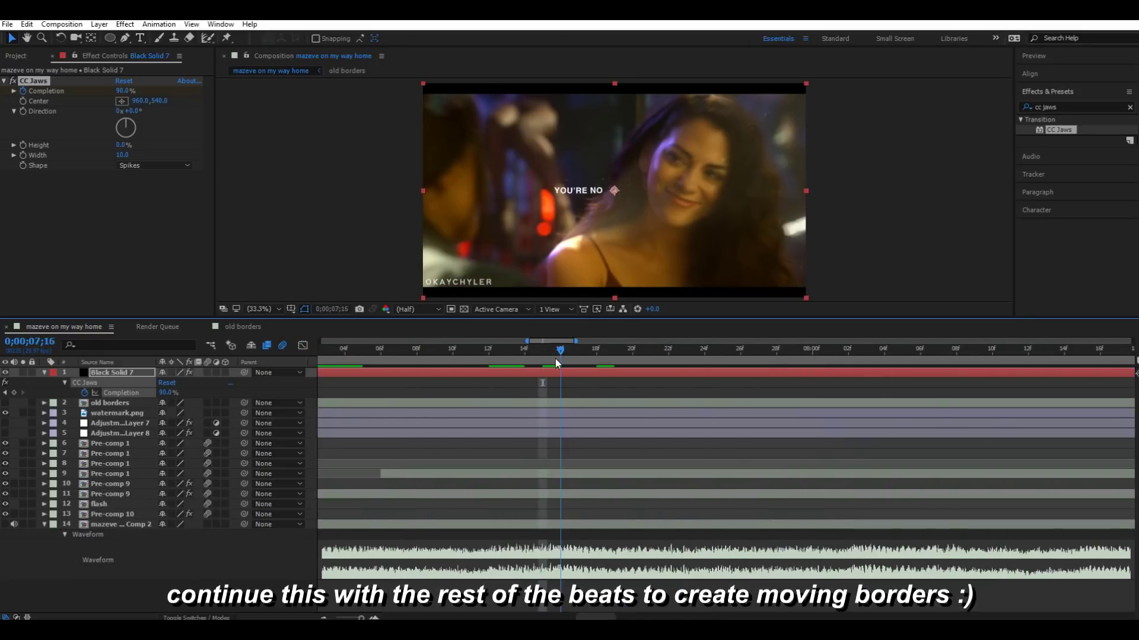
{"action": "scroll", "coordinate": [560, 373], "scroll_direction": "down", "scroll_amount": 1}
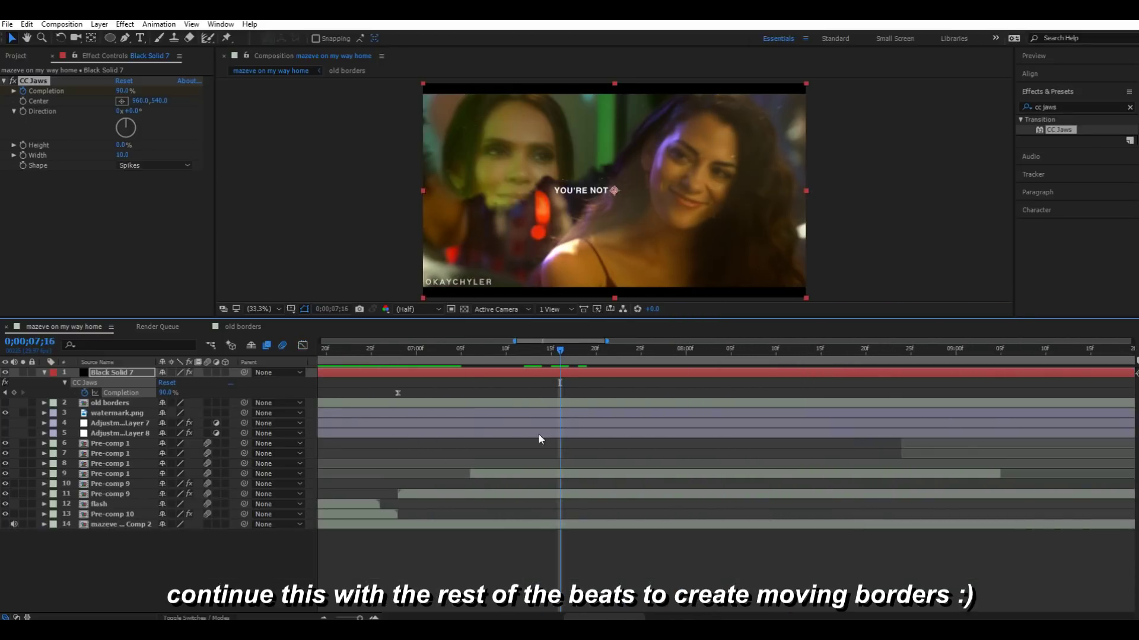
{"action": "scroll", "coordinate": [546, 421], "scroll_direction": "up", "scroll_amount": 1}
{"action": "key", "text": "Page_Up"}
{"action": "scroll", "coordinate": [656, 483], "scroll_direction": "down", "scroll_amount": 2}
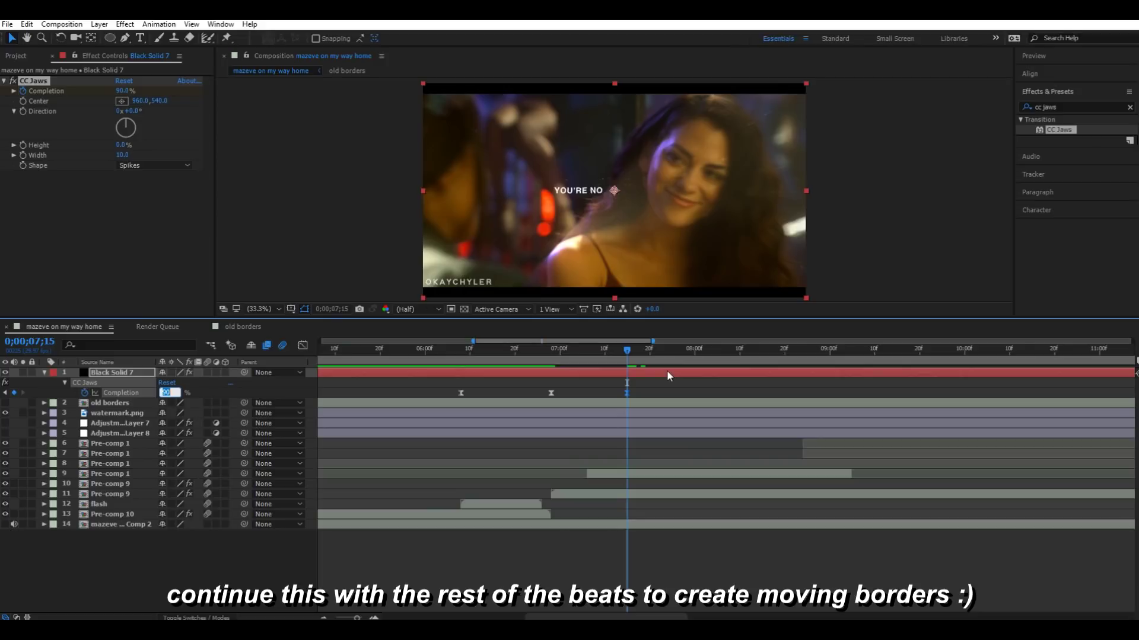
{"action": "type", "text": "85"}
{"action": "key", "text": "Return"}
{"action": "left_click", "coordinate": [168, 392]}
{"action": "type", "text": "80"}
{"action": "key", "text": "Return"}
Reshape the Completion graph between the 90% and the last 80% keyframe into a steep initial drop that eases out.
{"action": "left_click", "coordinate": [302, 346]}
{"action": "scroll", "coordinate": [559, 385], "scroll_direction": "up", "scroll_amount": 2}
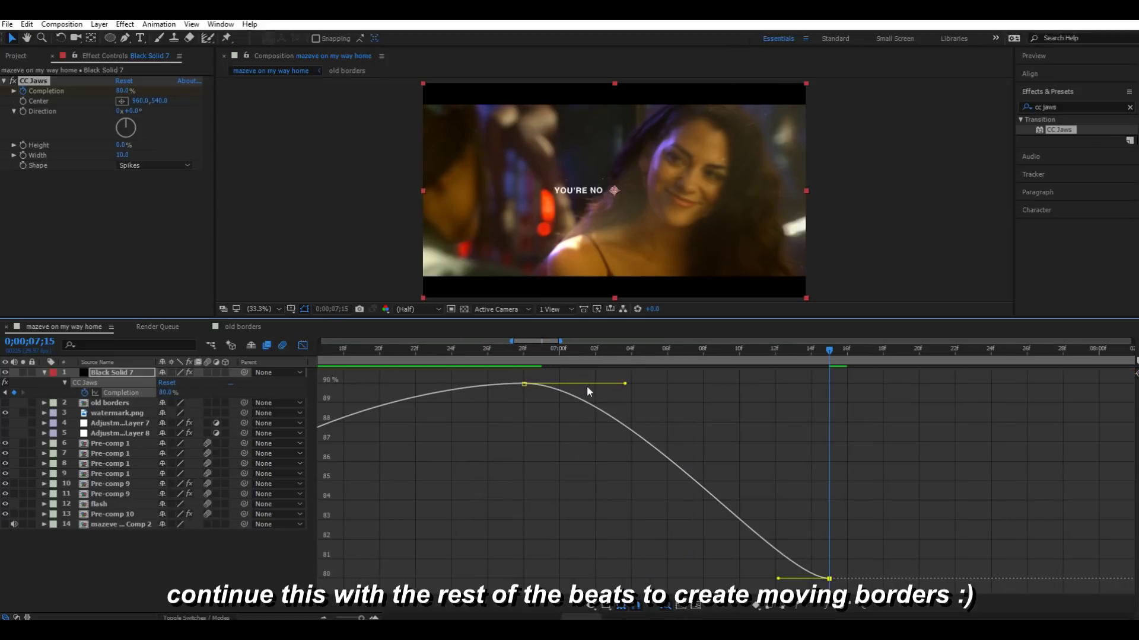
{"action": "left_click_drag", "start_coordinate": [625, 384], "coordinate": [528, 503]}
Preview the moving borders from 0;00;05;23 and again from 0;00;04;09 to check their timing against the beats.
{"action": "scroll", "coordinate": [775, 450], "scroll_direction": "down", "scroll_amount": 2}
{"action": "left_click_drag", "start_coordinate": [788, 349], "coordinate": [555, 350]}
{"action": "key", "text": "space"}
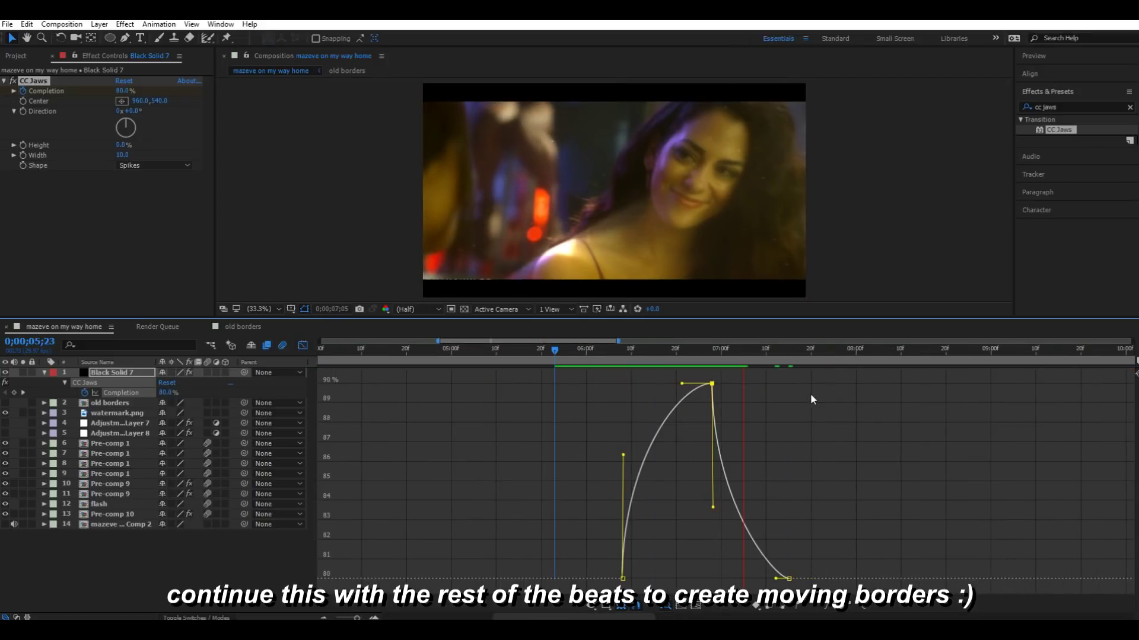
{"action": "key", "text": "space"}
{"action": "scroll", "coordinate": [716, 382], "scroll_direction": "down", "scroll_amount": 2}
{"action": "scroll", "coordinate": [712, 385], "scroll_direction": "right", "scroll_amount": 2}
{"action": "left_click", "coordinate": [433, 349]}
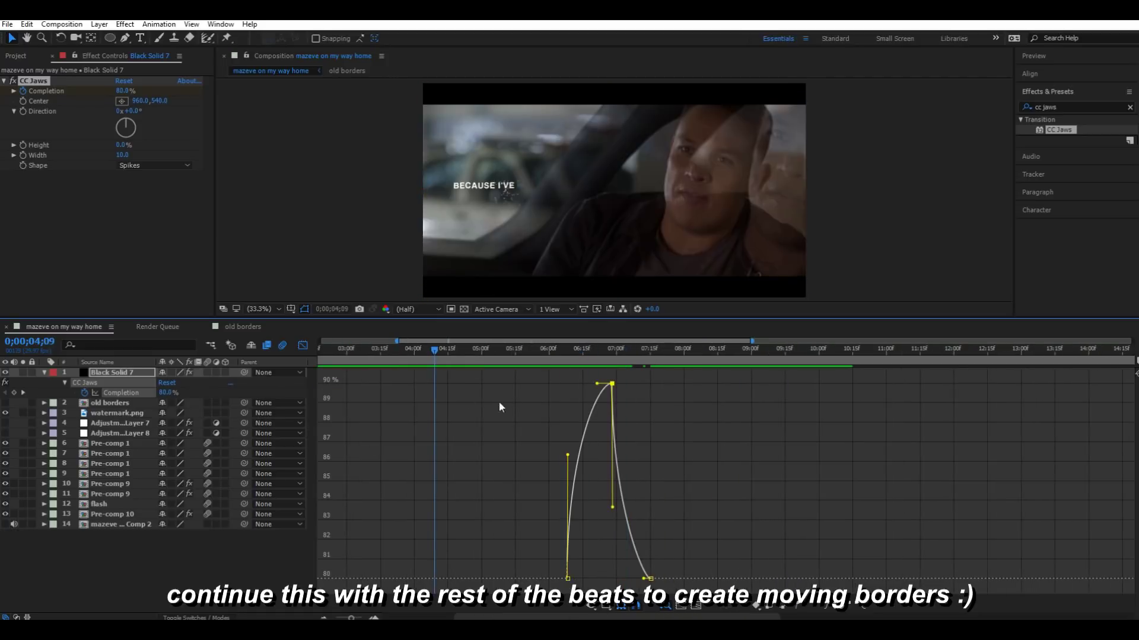
{"action": "key", "text": "space"}
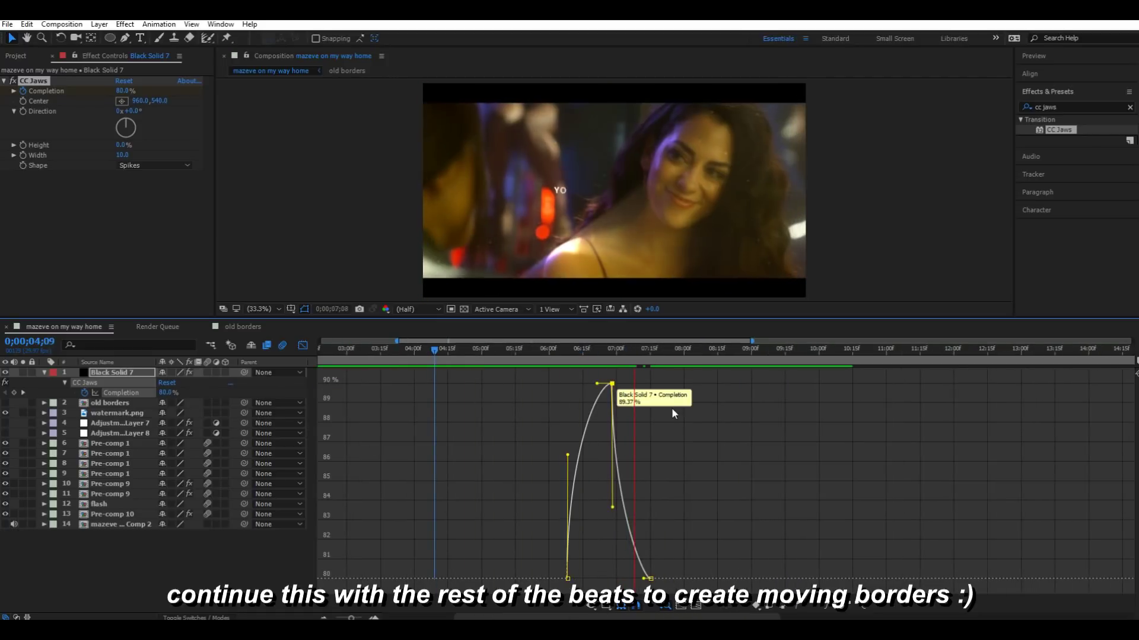
{"action": "left_click", "coordinate": [576, 351]}
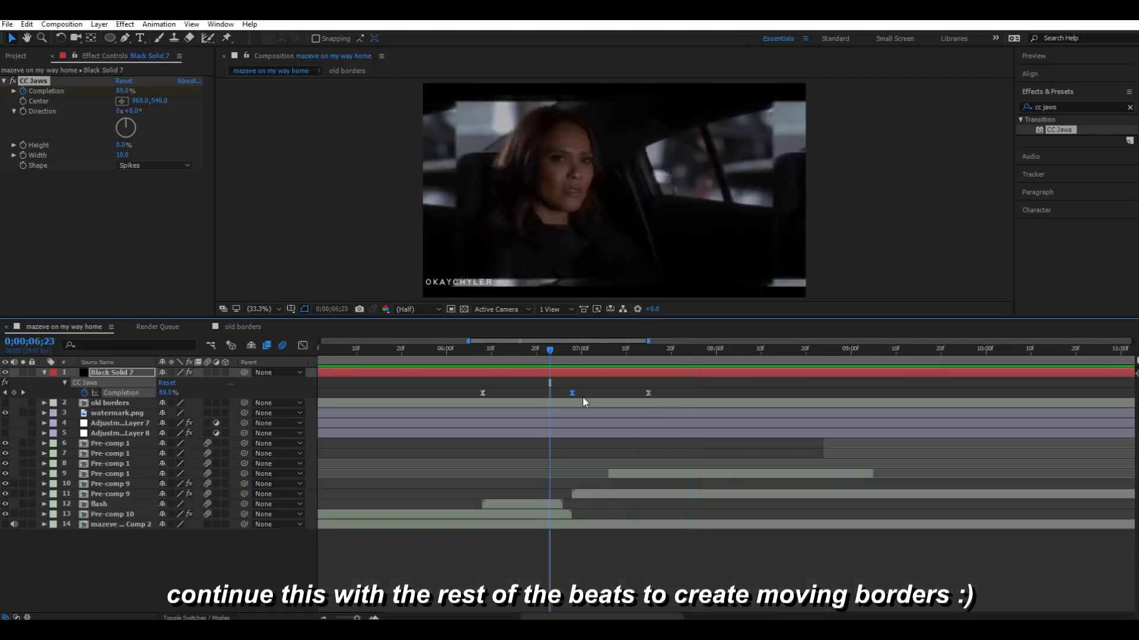
{"action": "left_click_drag", "start_coordinate": [582, 396], "coordinate": [724, 374]}
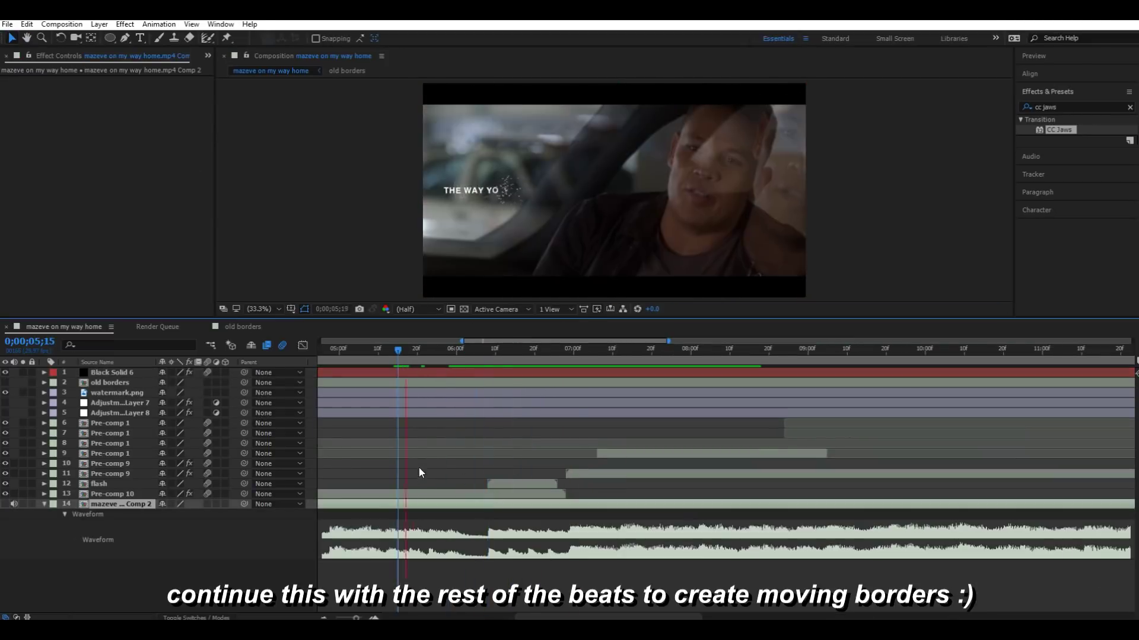
Mark the beats on the audio layer with layer markers from 0;00;05;07 onward, checking them against playback.
{"action": "left_click", "coordinate": [338, 350]}
{"action": "left_click", "coordinate": [351, 350]}
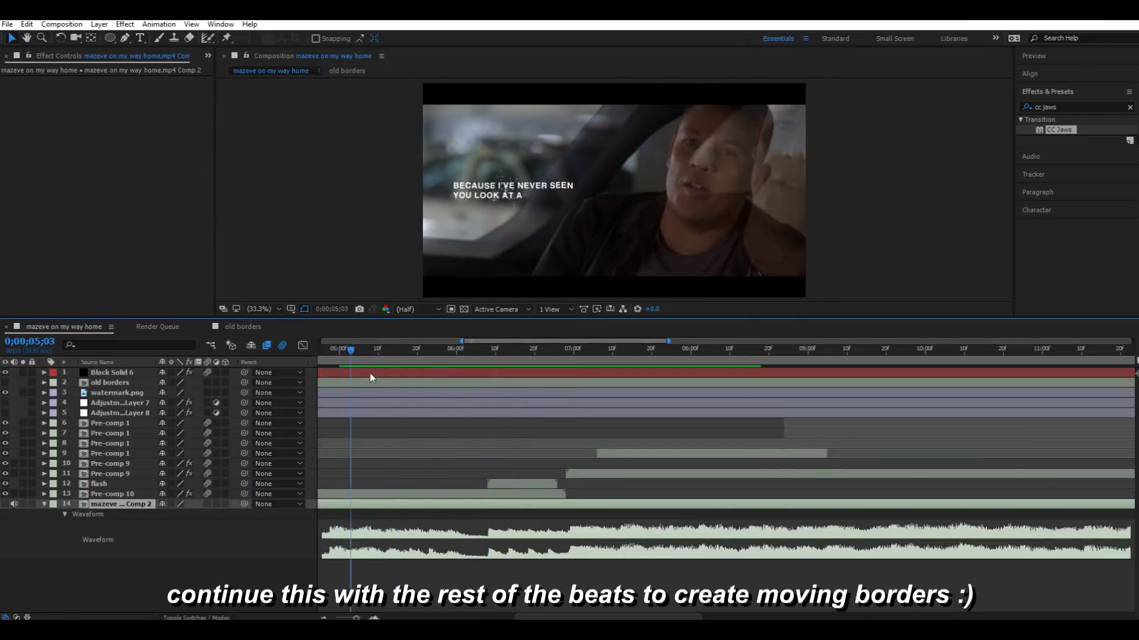
{"action": "key", "text": "="}
{"action": "left_click", "coordinate": [424, 350]}
{"action": "key", "text": "KP_Multiply"}
{"action": "left_click", "coordinate": [455, 350]}
{"action": "key", "text": "KP_Multiply"}
{"action": "key", "text": "space"}
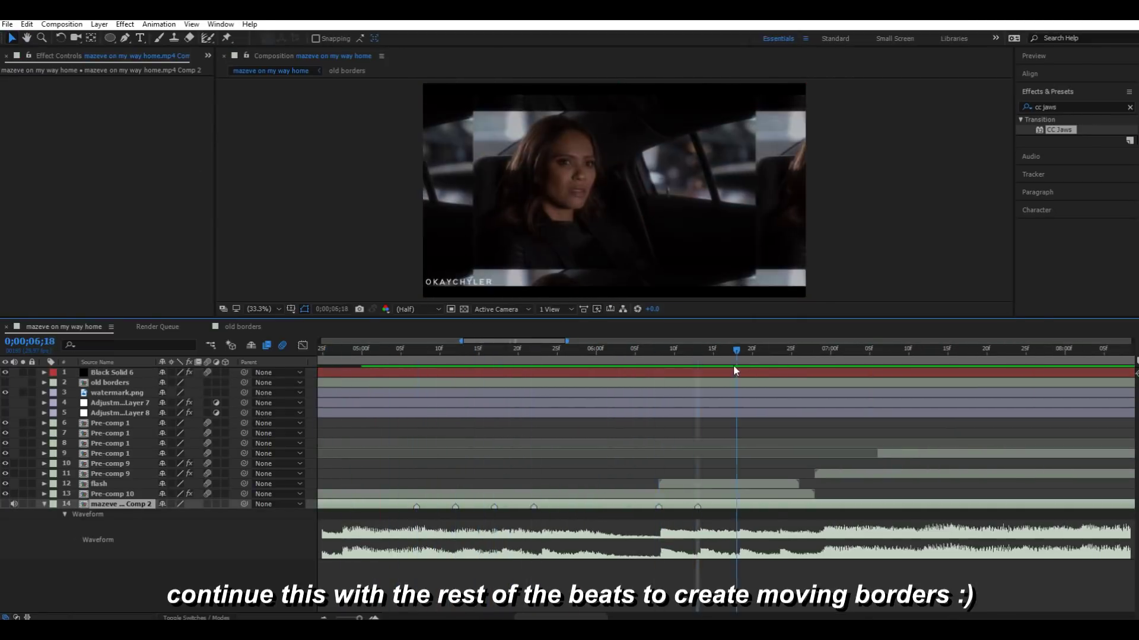
{"action": "key", "text": "space"}
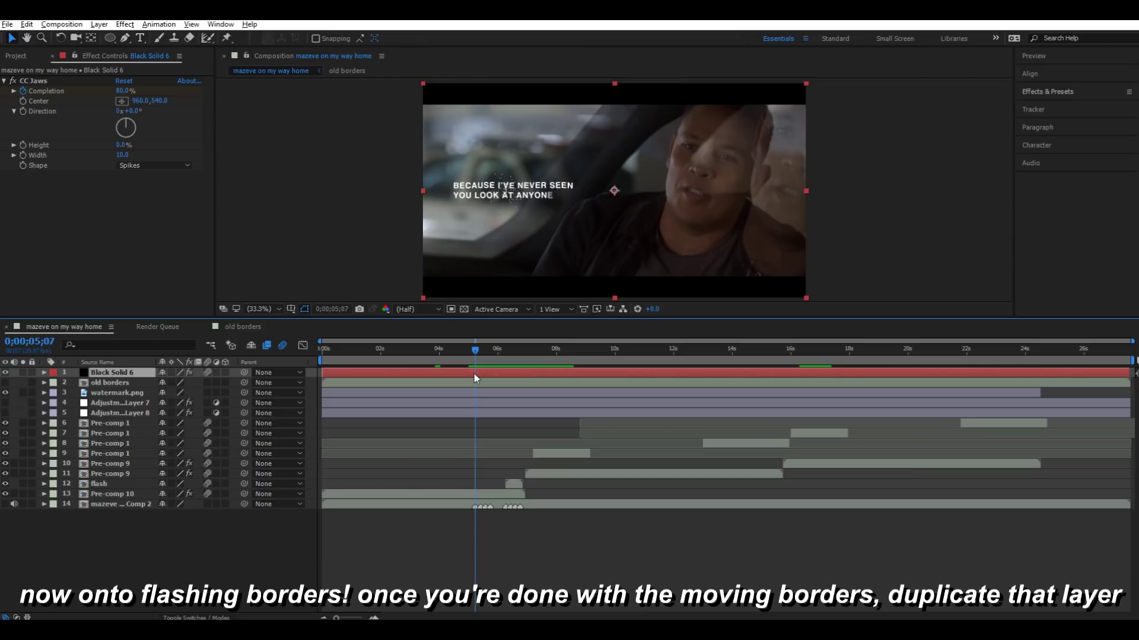
Duplicate the black border solid and change the top copy's solid color to white (FFFFFF).
{"action": "key", "text": "ctrl+d"}
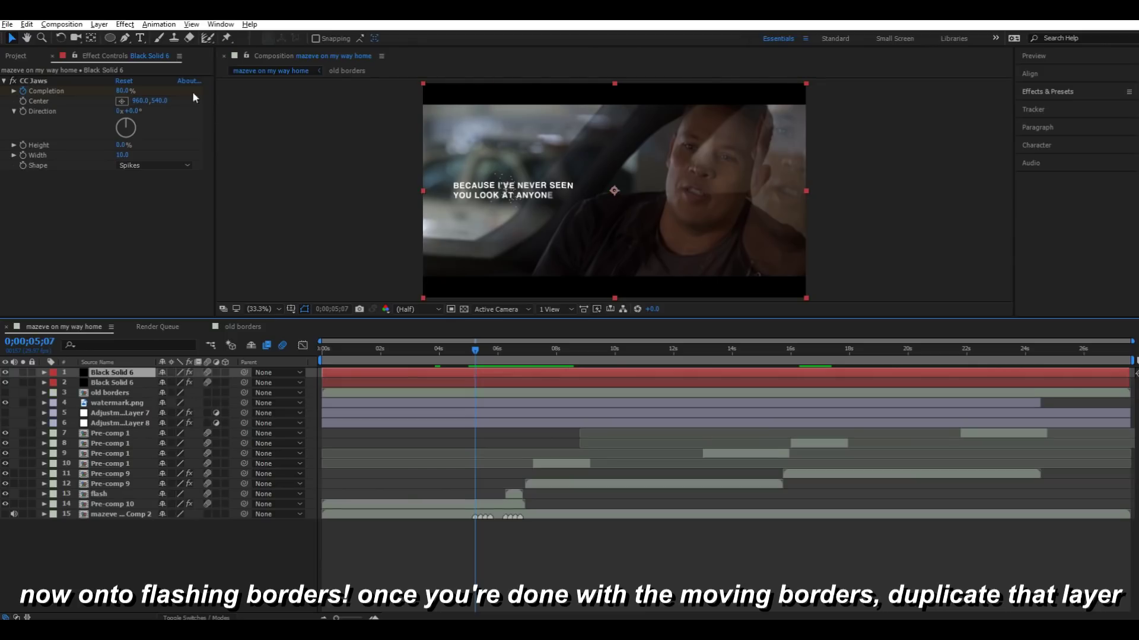
{"action": "left_click", "coordinate": [99, 24]}
{"action": "left_click", "coordinate": [116, 51]}
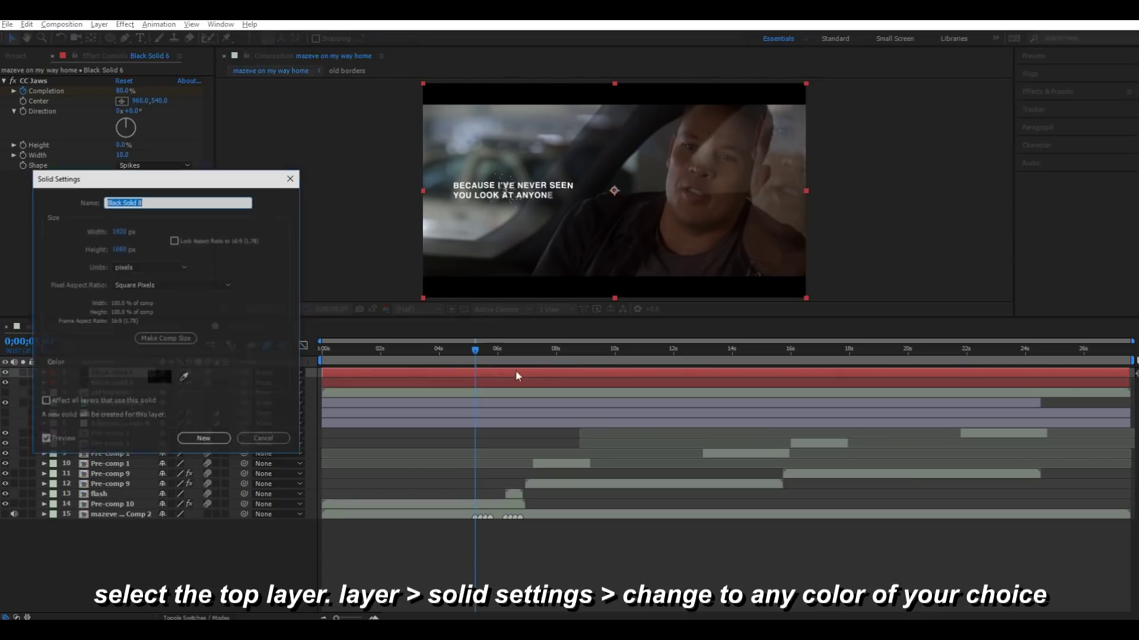
{"action": "left_click", "coordinate": [159, 379]}
{"action": "left_click_drag", "start_coordinate": [601, 423], "coordinate": [402, 236]}
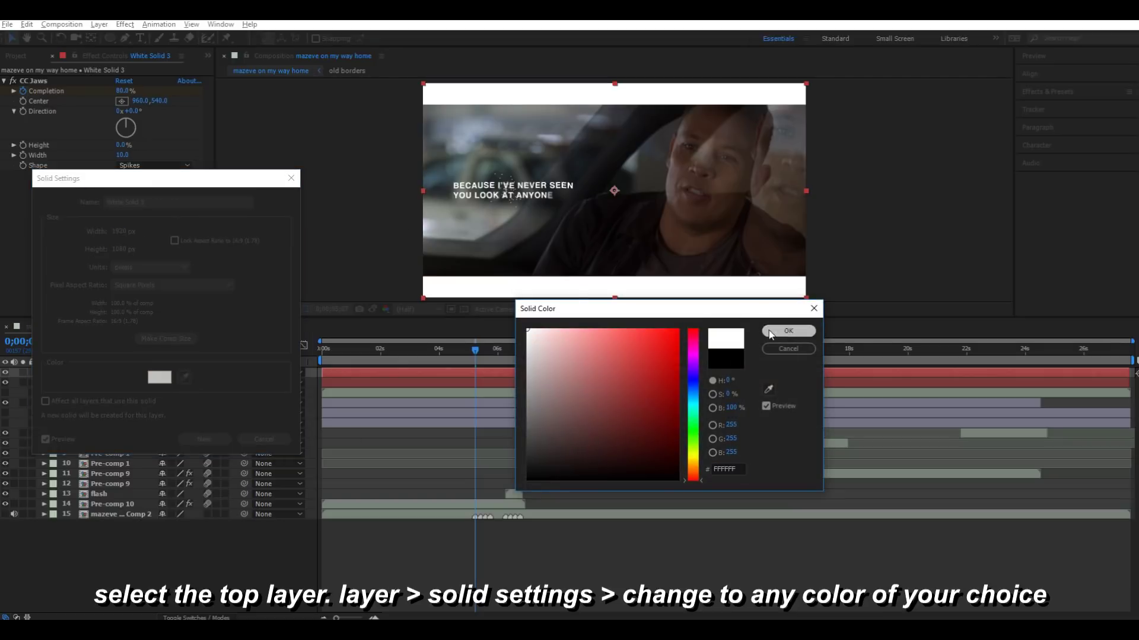
{"action": "left_click", "coordinate": [788, 331]}
{"action": "left_click", "coordinate": [204, 439]}
Show the white solid's Opacity and keyframe it at 100% at the first beat marker, 0;00;05;07.
{"action": "scroll", "coordinate": [394, 373], "scroll_direction": "up", "scroll_amount": 6}
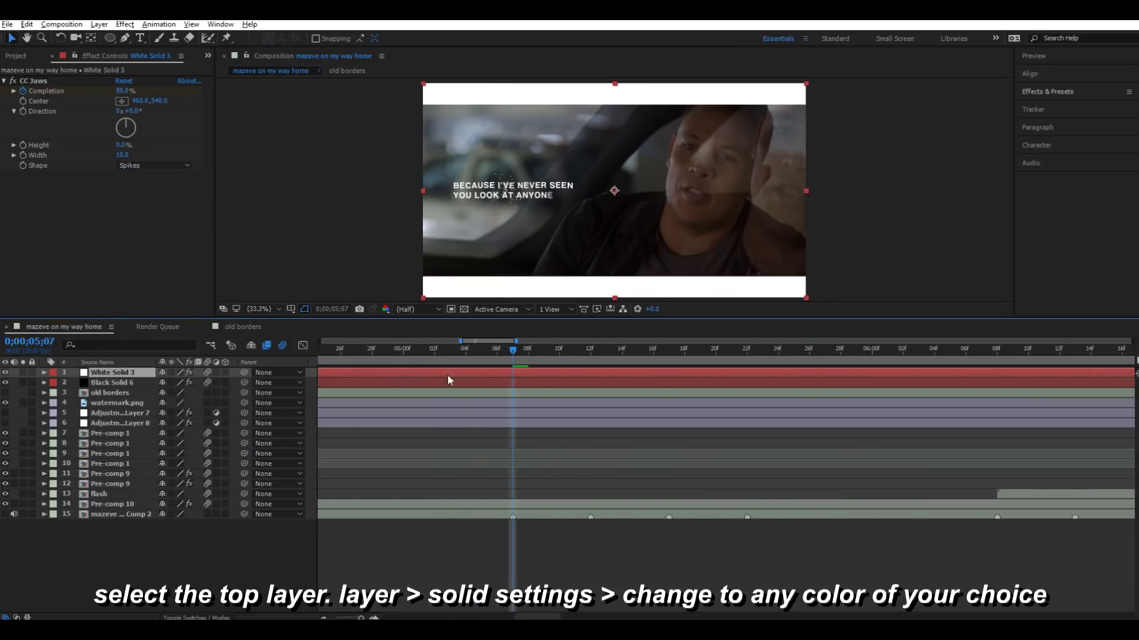
{"action": "key", "text": "t"}
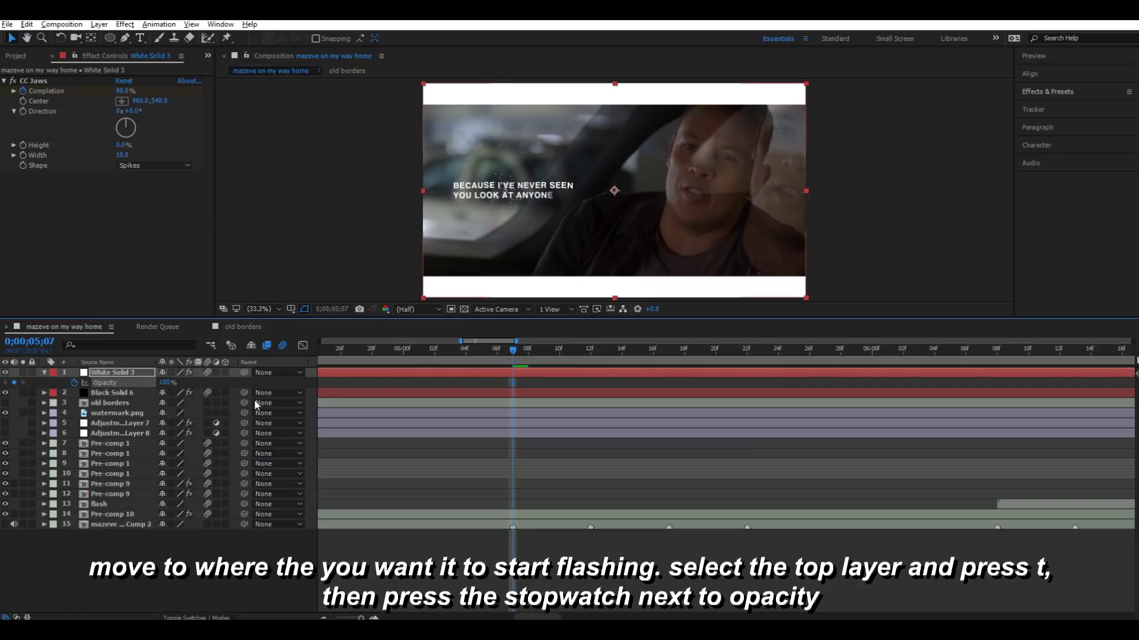
{"action": "left_click", "coordinate": [481, 384]}
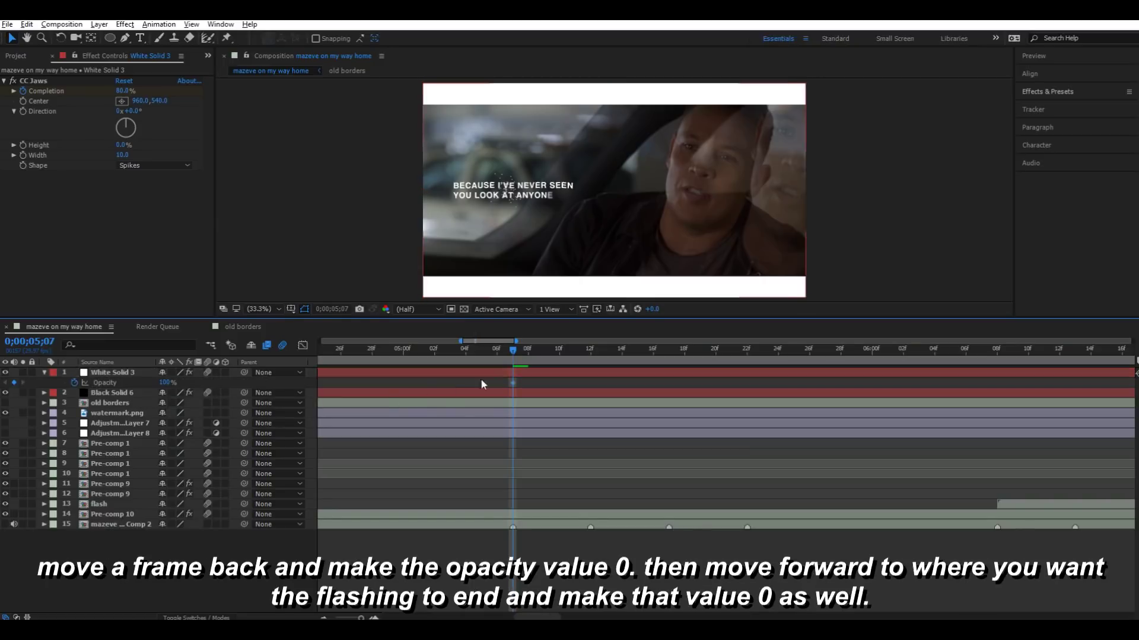
Keyframe the white solid's Opacity at 0% one frame before the beat, at 0;00;05;06, and at 0% where the flash ends, at 0;00;05;21.
{"action": "type", "text": "0"}
{"action": "key", "text": "Return"}
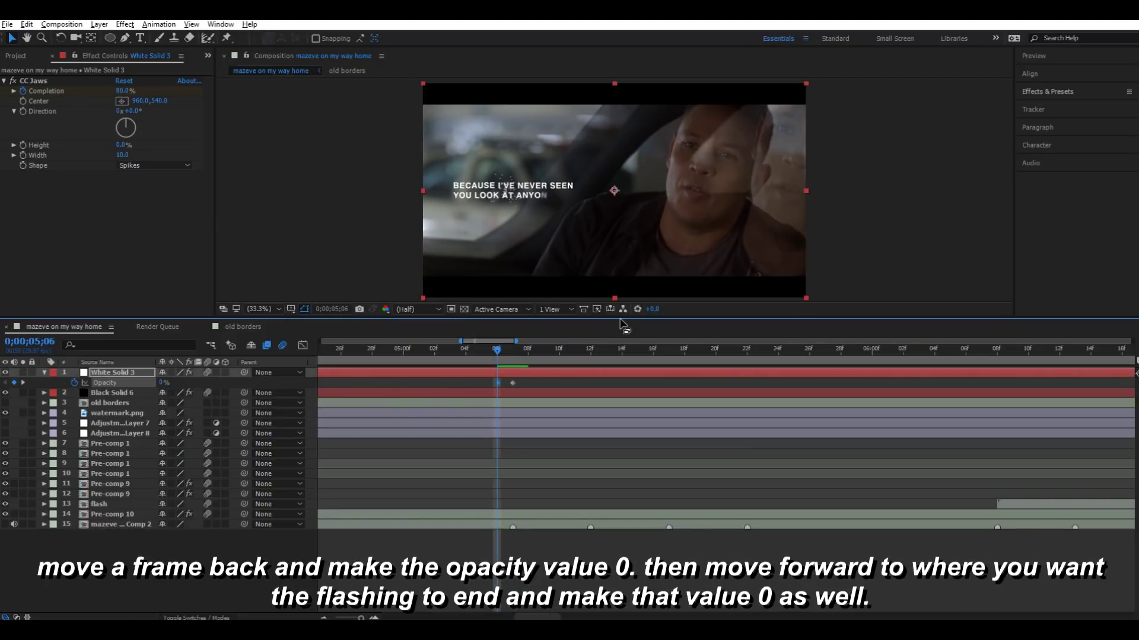
{"action": "left_click_drag", "start_coordinate": [498, 351], "coordinate": [730, 392]}
{"action": "left_click_drag", "start_coordinate": [609, 385], "coordinate": [696, 399]}
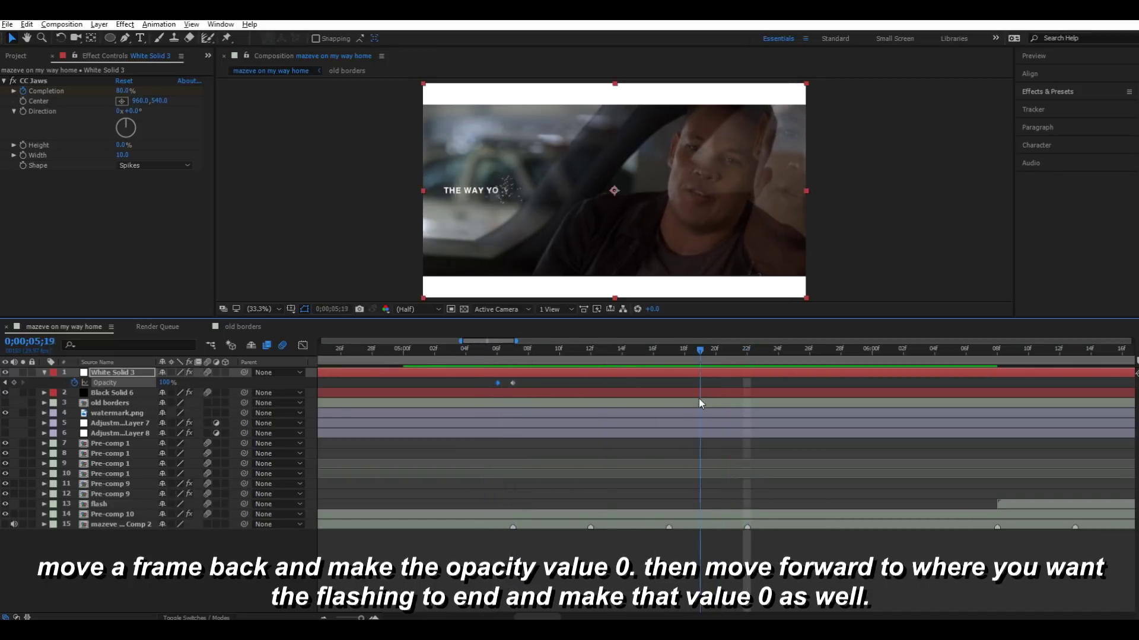
{"action": "type", "text": "0"}
{"action": "key", "text": "Return"}
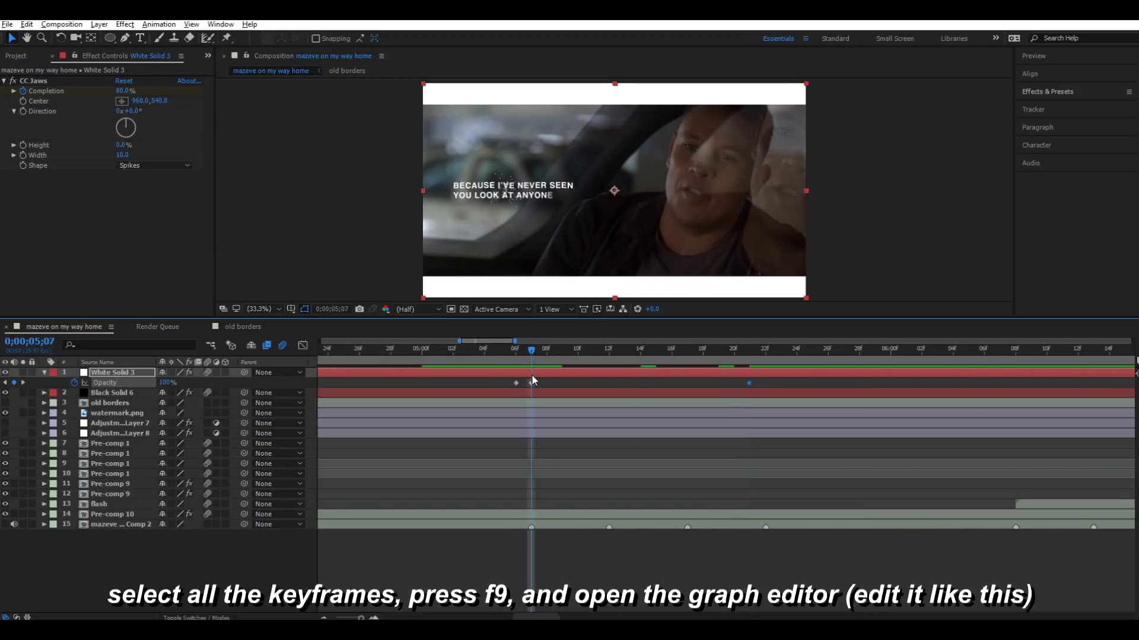
Apply Easy Ease to all the white solid's Opacity keyframes and reshape the value graph to fall steeply right after the peak.
{"action": "left_click_drag", "start_coordinate": [502, 382], "coordinate": [802, 390]}
{"action": "key", "text": "F9"}
{"action": "left_click", "coordinate": [302, 345]}
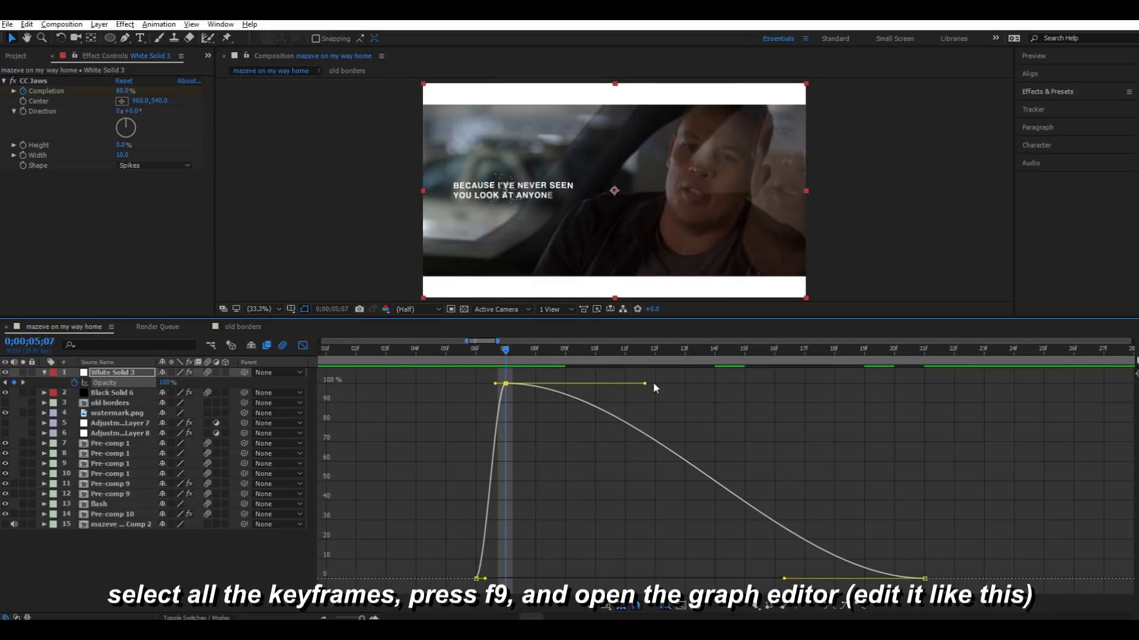
{"action": "left_click_drag", "start_coordinate": [644, 383], "coordinate": [515, 490]}
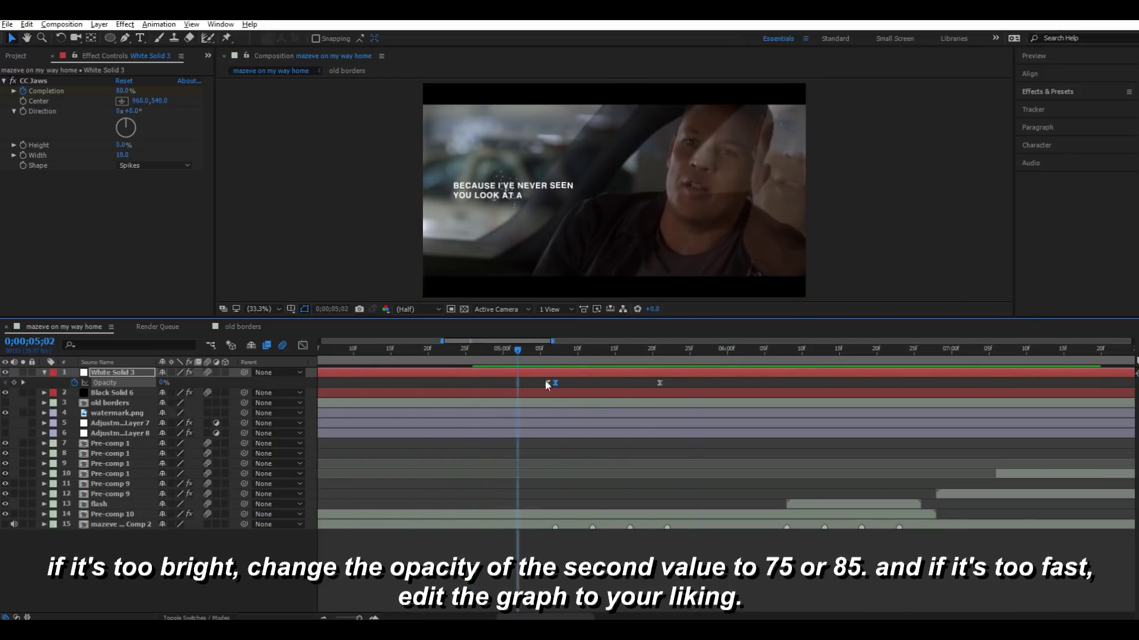
Set the white solid's second Opacity keyframe to 75% and preview the flash.
{"action": "double_click", "coordinate": [555, 382]}
{"action": "type", "text": "75"}
{"action": "key", "text": "Return"}
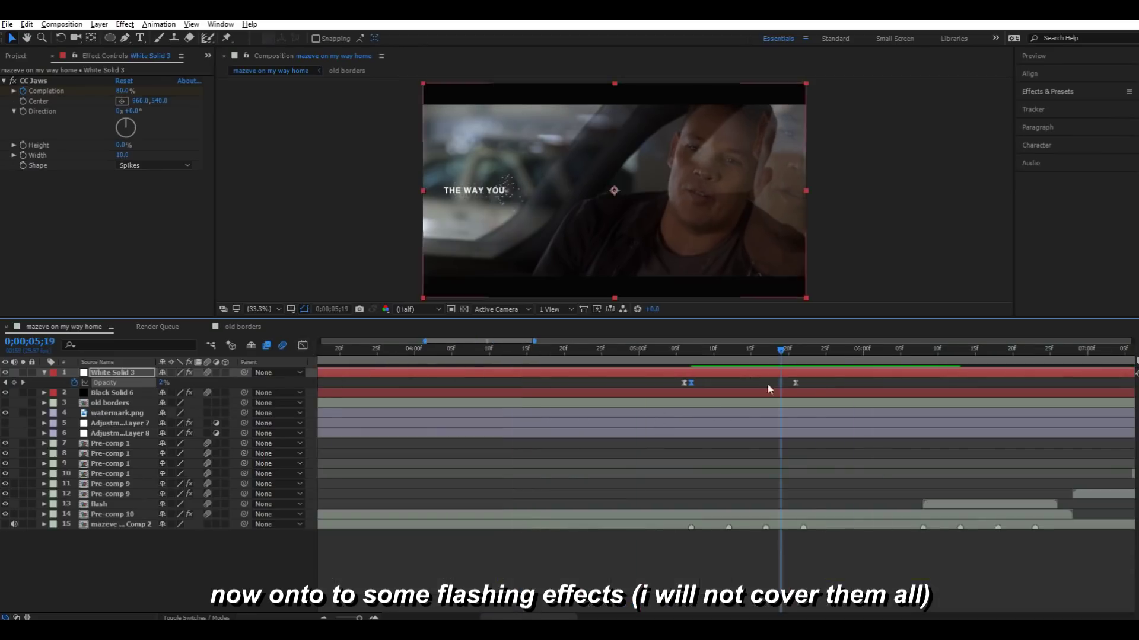
{"action": "left_click_drag", "start_coordinate": [767, 384], "coordinate": [611, 379]}
{"action": "key", "text": "space"}
Split the white solid at 0;00;05;07 and 0;00;05;21, deleting the pieces outside the flash.
{"action": "left_click_drag", "start_coordinate": [849, 356], "coordinate": [689, 379]}
{"action": "scroll", "coordinate": [771, 398], "scroll_direction": "up", "scroll_amount": 2}
{"action": "scroll", "coordinate": [573, 393], "scroll_direction": "down", "scroll_amount": 2}
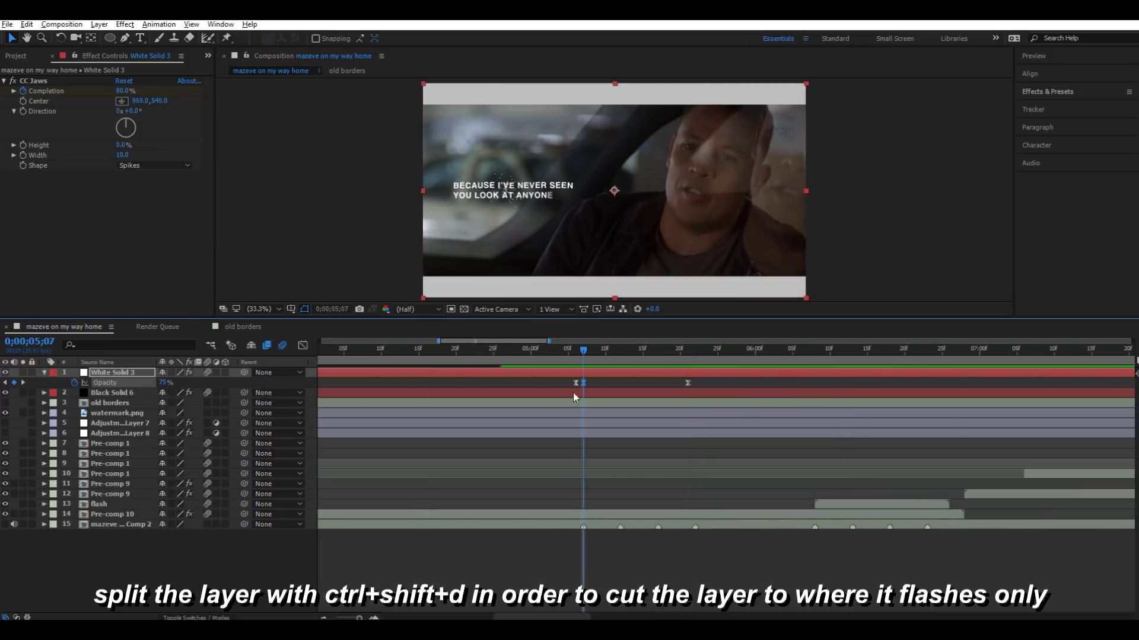
{"action": "key", "text": "equal"}
{"action": "key", "text": "ctrl+shift+d"}
{"action": "key", "text": "Delete"}
{"action": "left_click", "coordinate": [601, 373]}
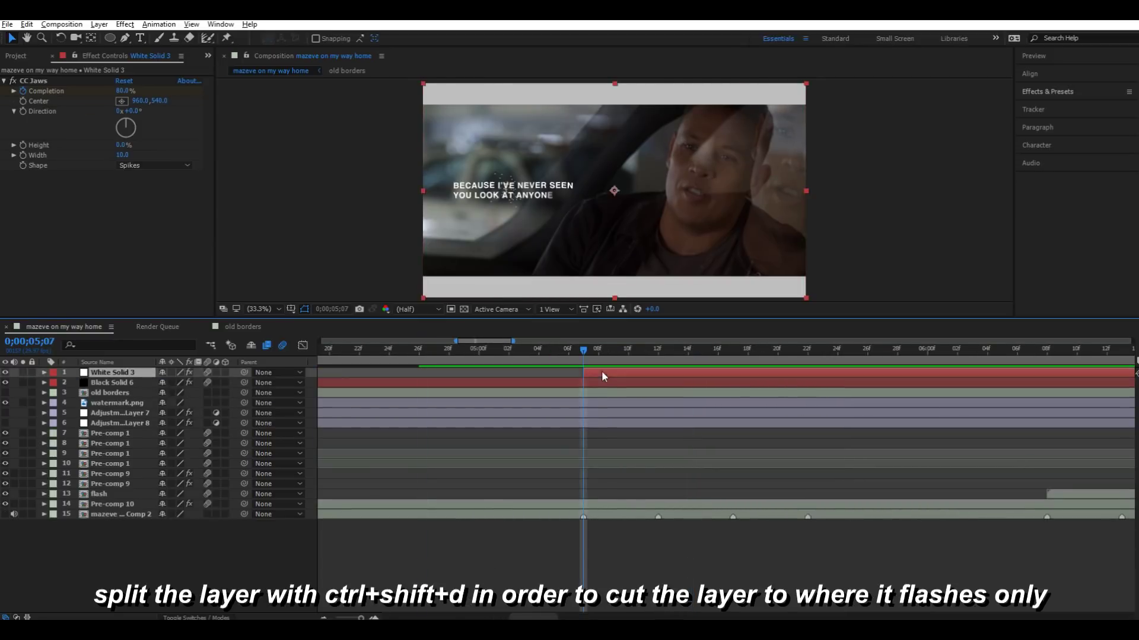
{"action": "key", "text": "u"}
{"action": "mouse_move", "coordinate": [601, 357]}
{"action": "left_mouse_down"}
{"action": "mouse_move", "coordinate": [798, 369]}
{"action": "mouse_move", "coordinate": [591, 376]}
{"action": "left_mouse_up"}
{"action": "key", "text": "ctrl+shift+d"}
{"action": "key", "text": "Delete"}
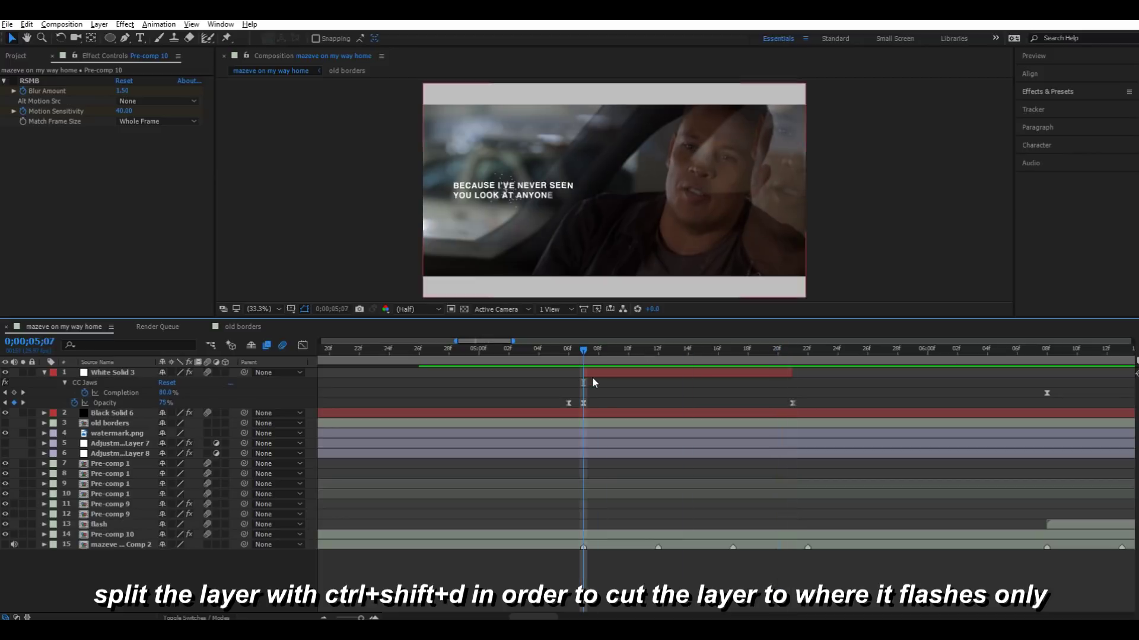
Duplicate the trimmed white solid three times to get four flash layers.
{"action": "left_click", "coordinate": [600, 373]}
{"action": "key", "text": "ctrl+d"}
{"action": "key", "text": "ctrl+d"}
{"action": "key", "text": "ctrl+d"}
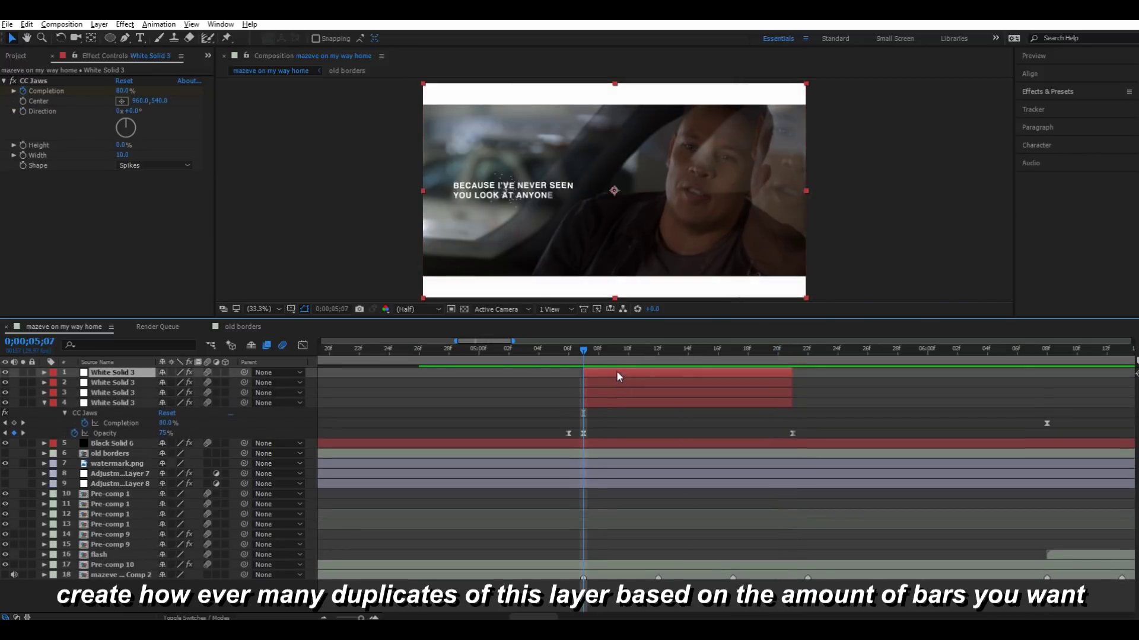
{"action": "key", "text": "space"}
Shift the Opacity keyframes so the third white solid peaks at the 0;00;05;12 beat and the second at the 0;00;05;17 beat.
{"action": "left_click", "coordinate": [652, 393]}
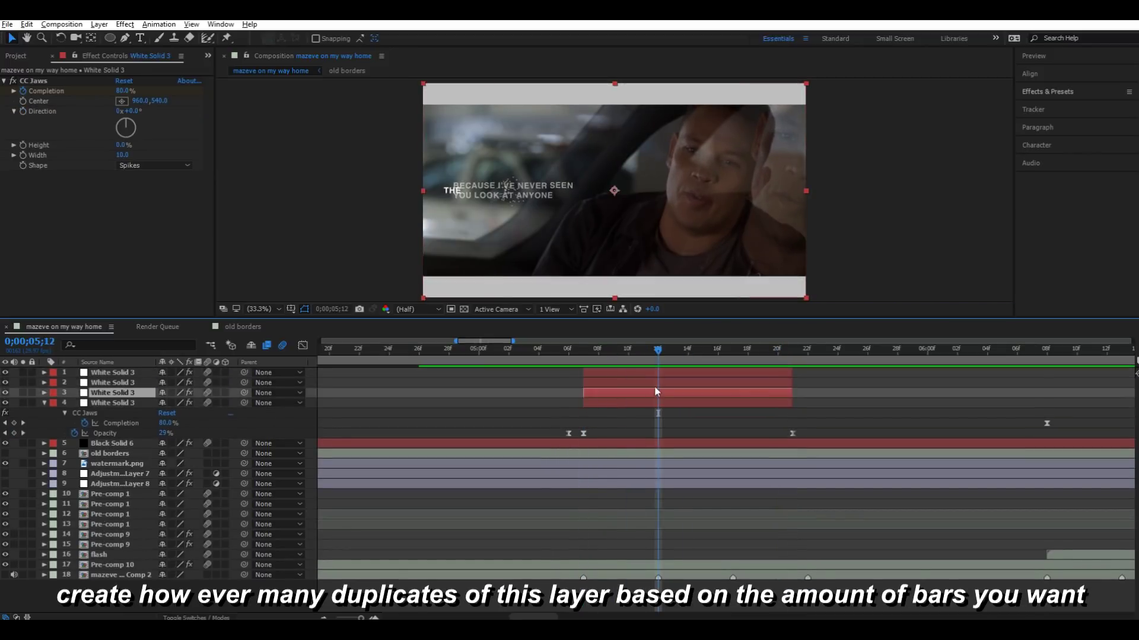
{"action": "left_click", "coordinate": [664, 372], "text": "shift"}
{"action": "key", "text": "u"}
{"action": "left_click_drag", "start_coordinate": [549, 478], "coordinate": [820, 481]}
{"action": "scroll", "coordinate": [819, 481], "scroll_direction": "down", "scroll_amount": 2}
{"action": "left_click_drag", "start_coordinate": [582, 427], "coordinate": [657, 425]}
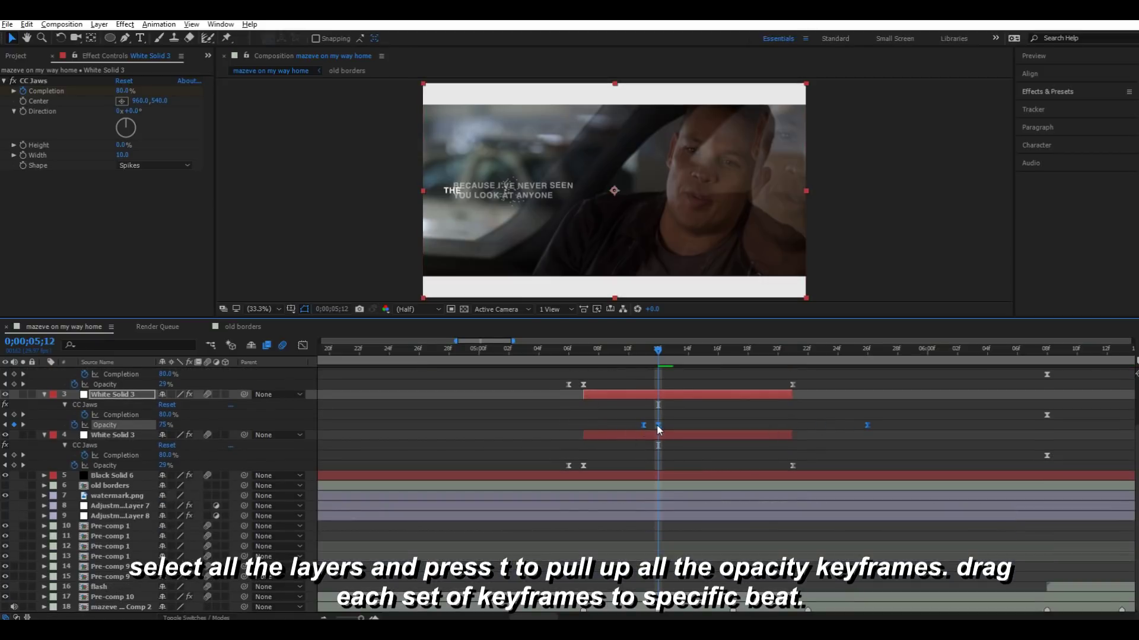
{"action": "scroll", "coordinate": [636, 424], "scroll_direction": "up", "scroll_amount": 1}
{"action": "left_click_drag", "start_coordinate": [833, 409], "coordinate": [732, 418]}
{"action": "scroll", "coordinate": [733, 409], "scroll_direction": "down", "scroll_amount": 1}
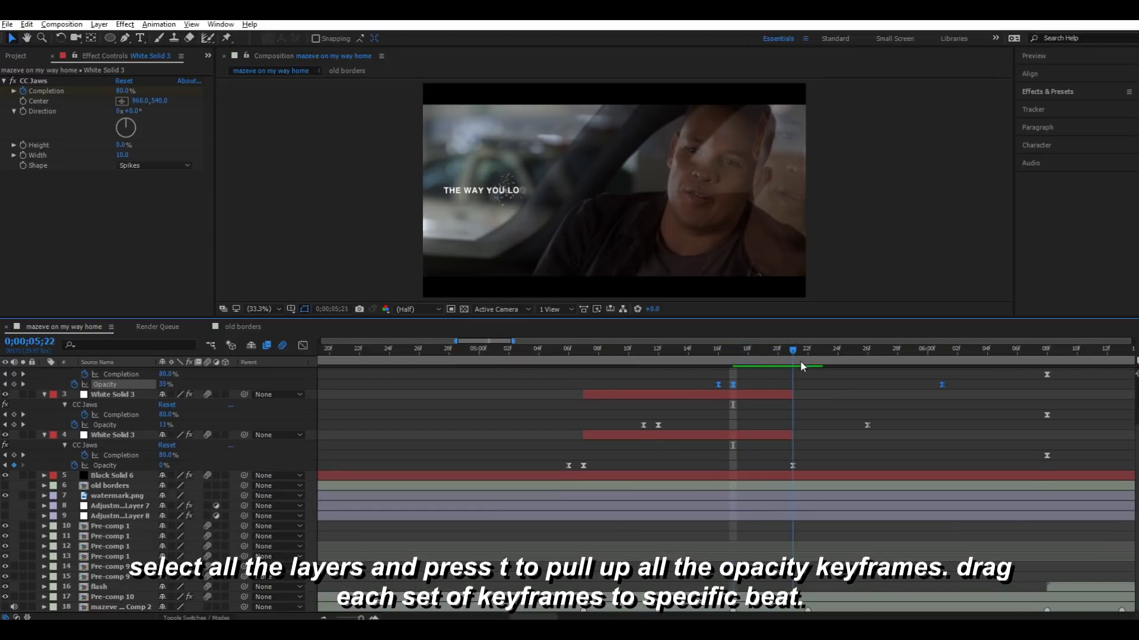
Extend the ends of the upper three white solids well past the last Opacity keyframe of each flash.
{"action": "scroll", "coordinate": [783, 392], "scroll_direction": "up", "scroll_amount": 2}
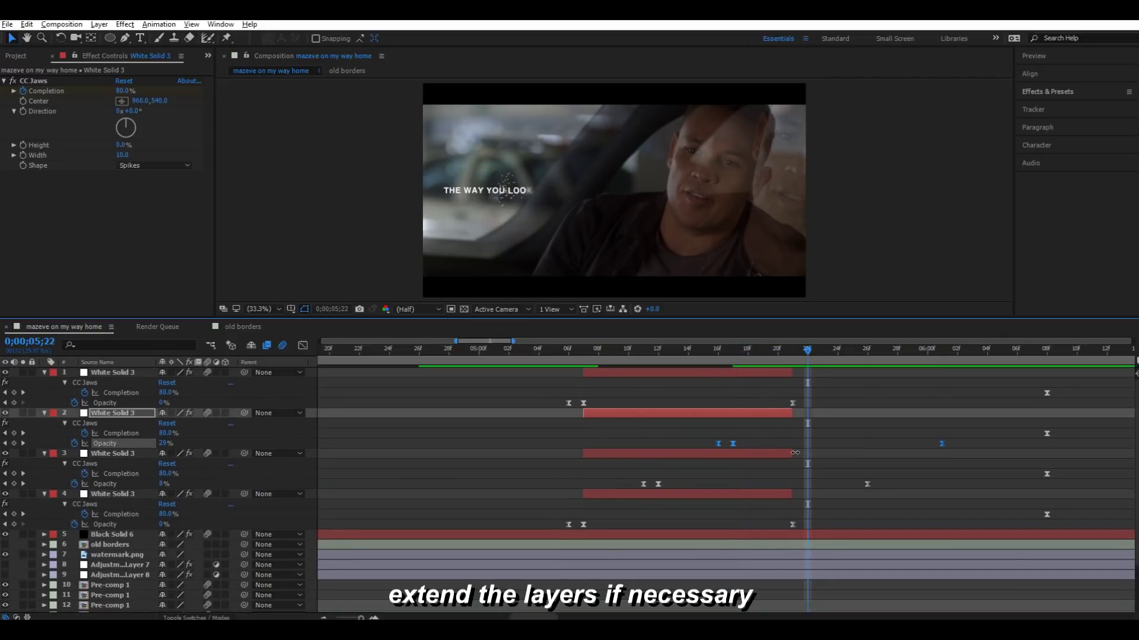
{"action": "left_click_drag", "start_coordinate": [793, 453], "coordinate": [1033, 456]}
{"action": "left_click_drag", "start_coordinate": [791, 416], "coordinate": [1107, 414]}
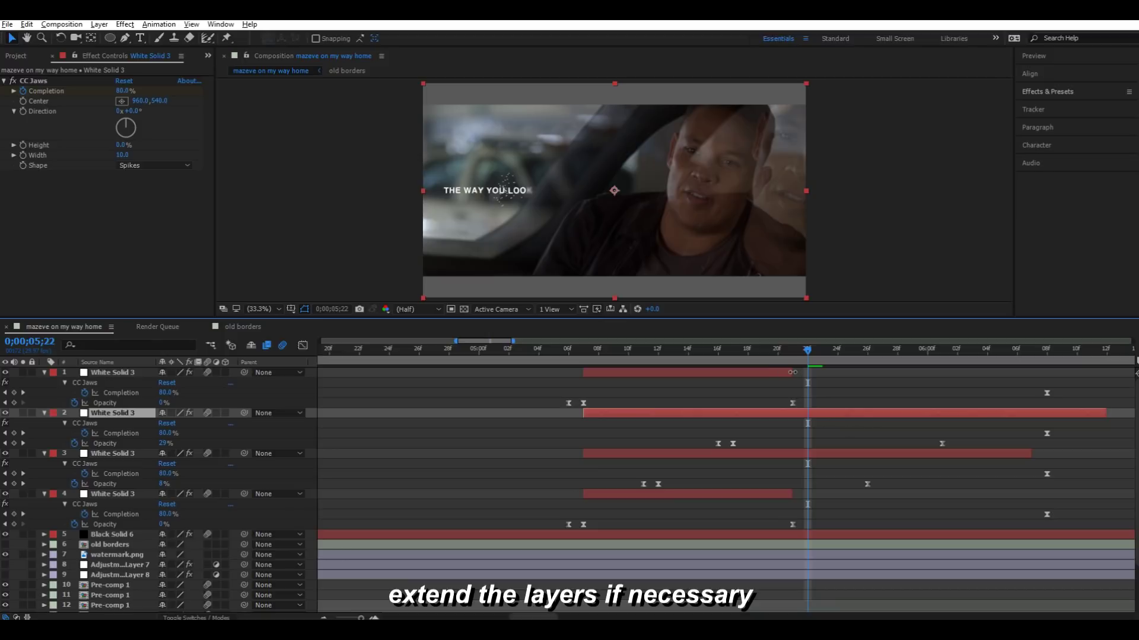
{"action": "left_click_drag", "start_coordinate": [792, 373], "coordinate": [1123, 377]}
Shift the top white solid's Opacity keyframes to peak at the 0;00;05;22 beat and preview the quick flashes.
{"action": "left_click_drag", "start_coordinate": [544, 403], "coordinate": [822, 410]}
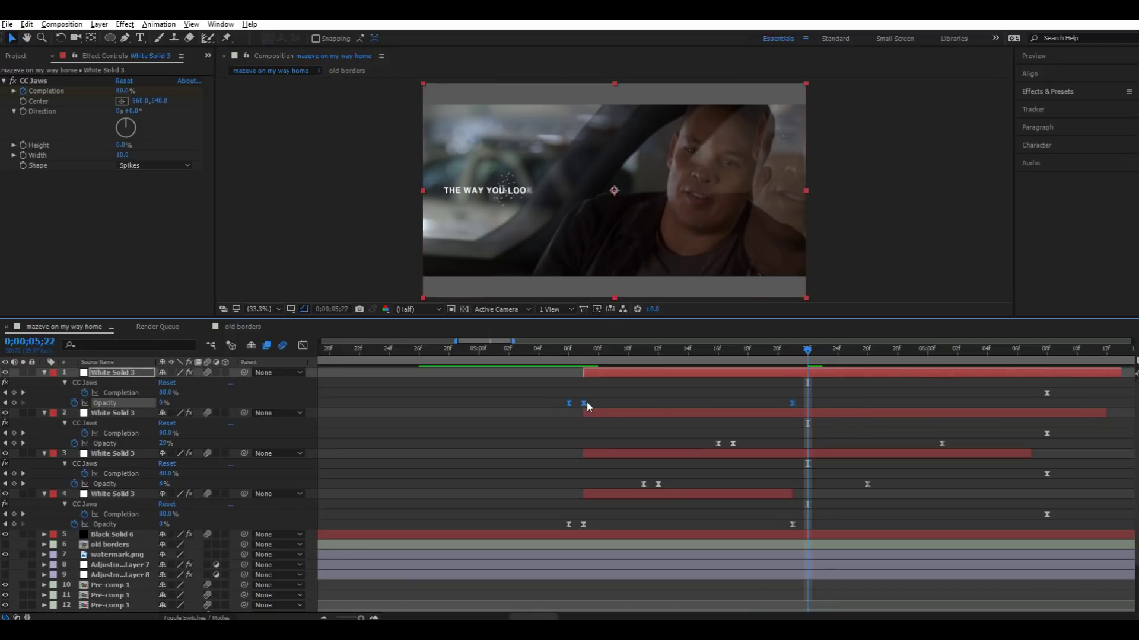
{"action": "left_click_drag", "start_coordinate": [586, 401], "coordinate": [809, 404]}
{"action": "scroll", "coordinate": [754, 389], "scroll_direction": "down", "scroll_amount": 3}
{"action": "key", "text": "space"}
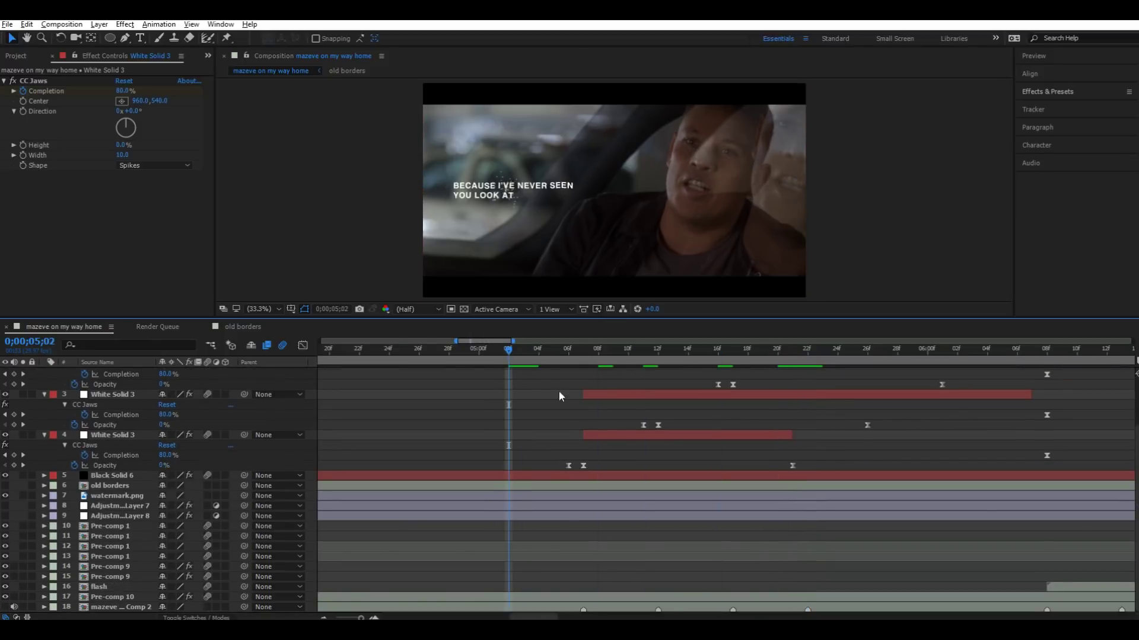
{"action": "key", "text": "space"}
{"action": "scroll", "coordinate": [662, 421], "scroll_direction": "up", "scroll_amount": 2}
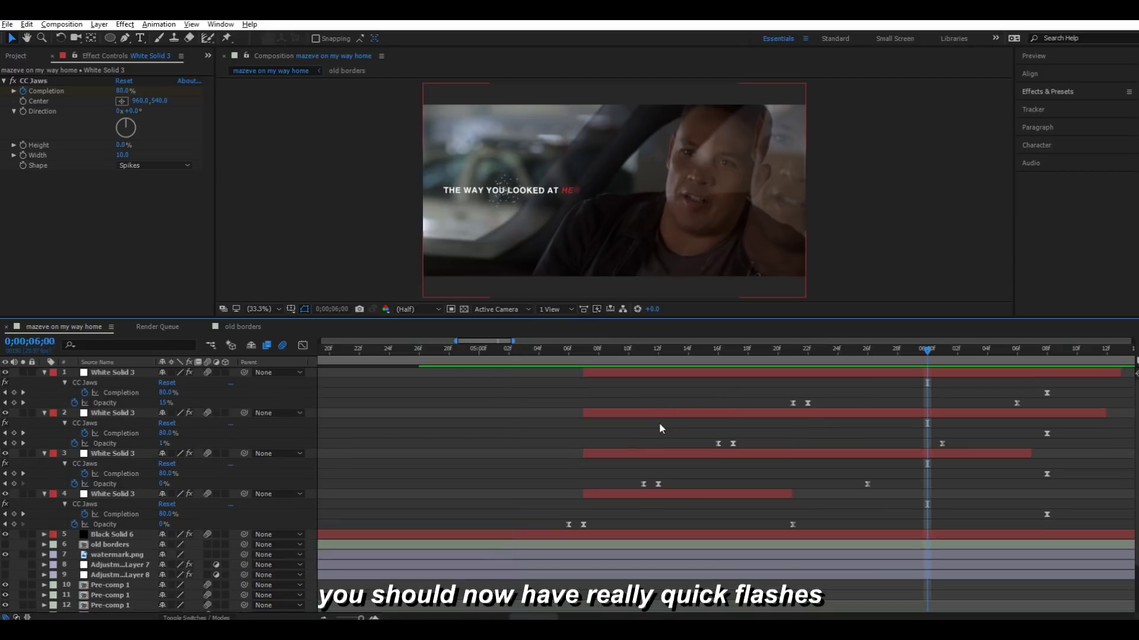
Collapse the white solids' properties, select the lowest one at 0;00;05;07, and show the proportional grid over the composition.
{"action": "key", "text": "u"}
{"action": "left_click", "coordinate": [584, 405]}
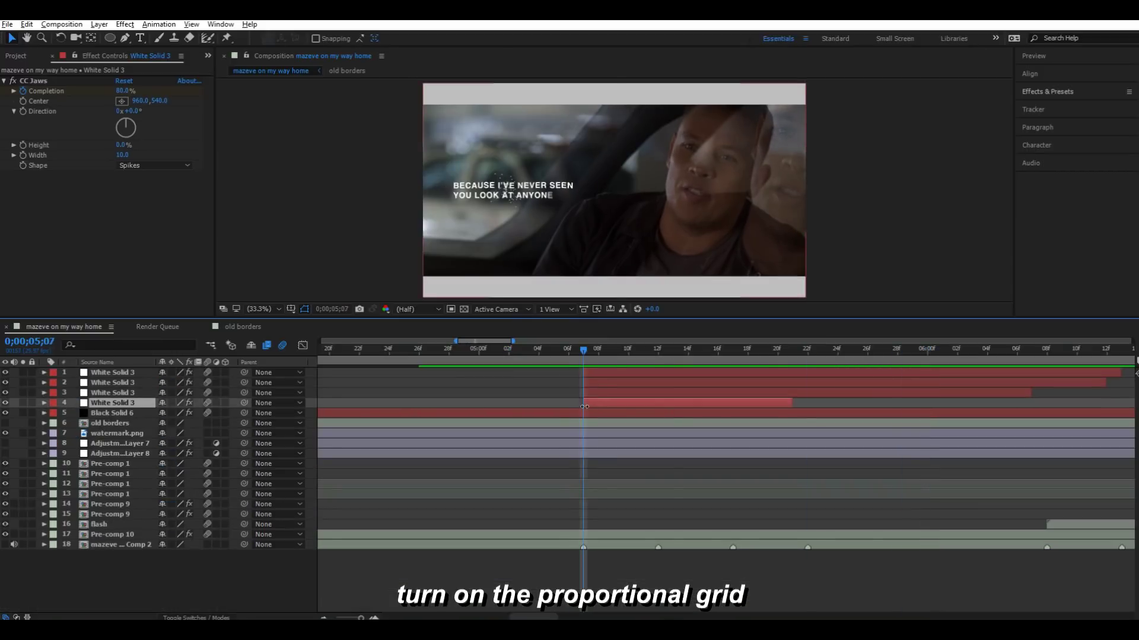
{"action": "left_click", "coordinate": [288, 309]}
{"action": "left_click", "coordinate": [323, 335]}
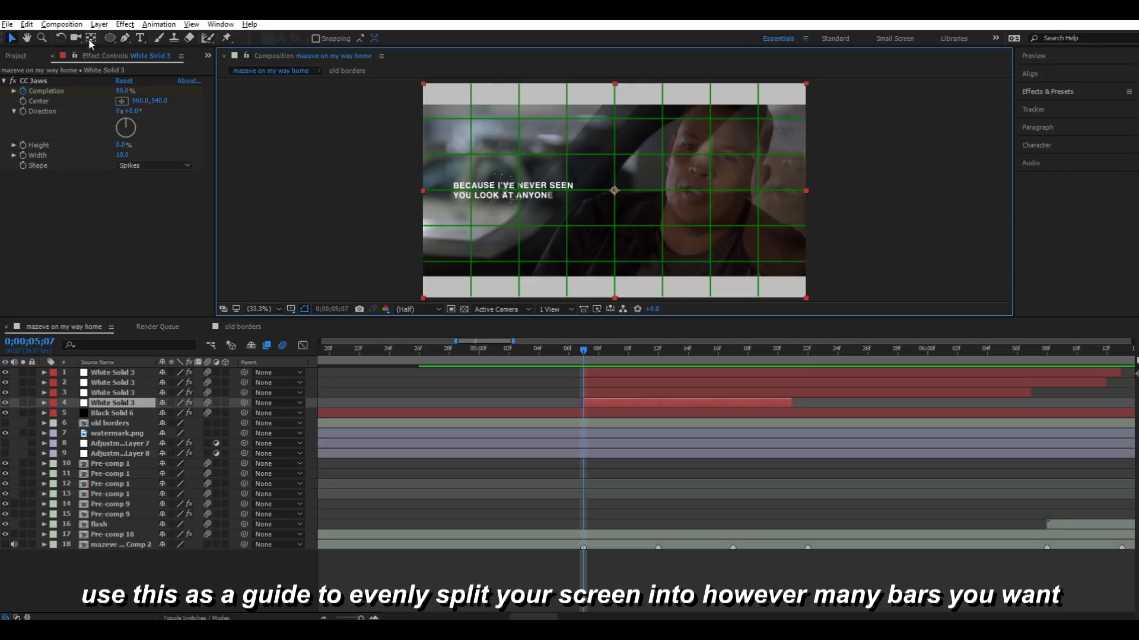
Draw a rectangle mask on the lowest white solid covering the left quarter of the frame, aligned to the second grid line.
{"action": "left_click_drag", "start_coordinate": [110, 37], "coordinate": [143, 37]}
{"action": "scroll", "coordinate": [444, 203], "scroll_direction": "down", "scroll_amount": 2}
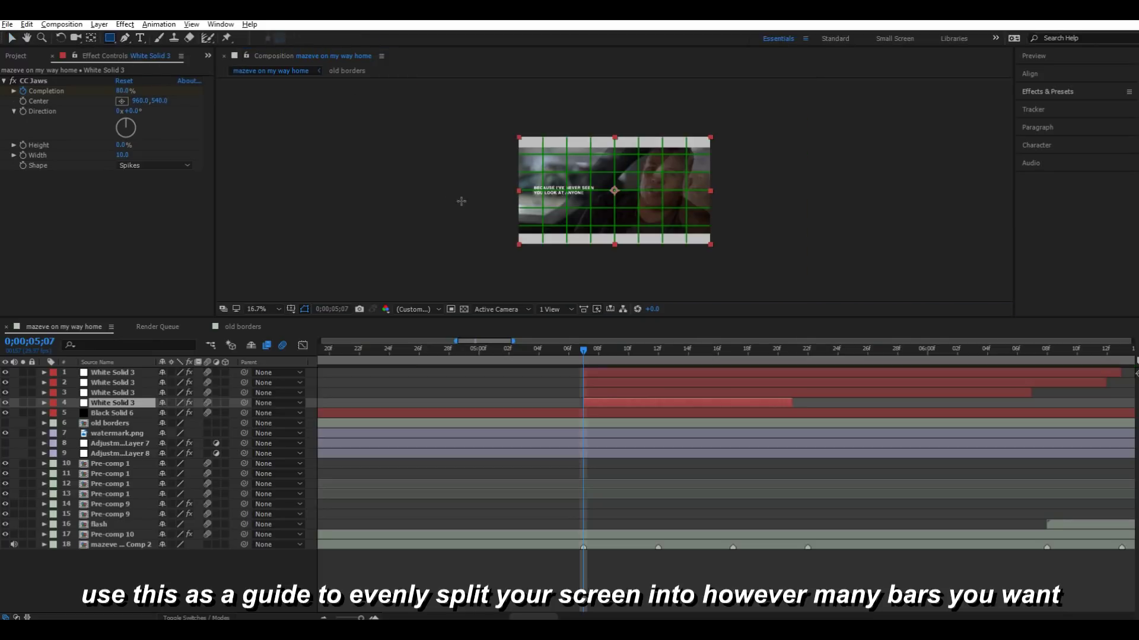
{"action": "left_click", "coordinate": [270, 309]}
{"action": "left_click", "coordinate": [255, 409]}
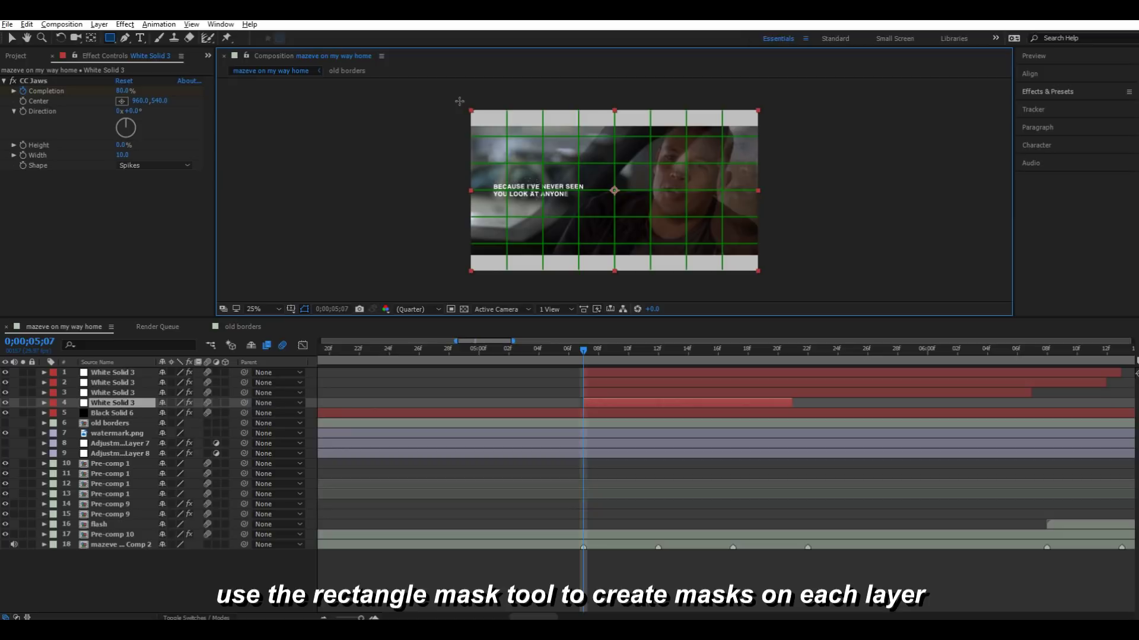
{"action": "left_click_drag", "start_coordinate": [459, 101], "coordinate": [543, 276]}
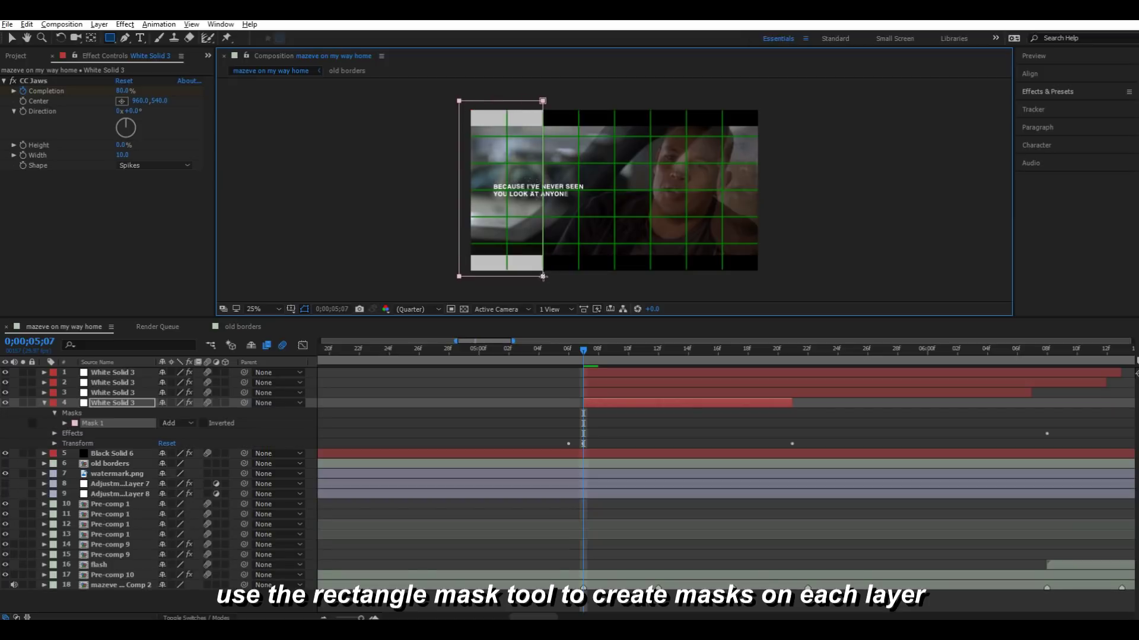
{"action": "left_click", "coordinate": [12, 39]}
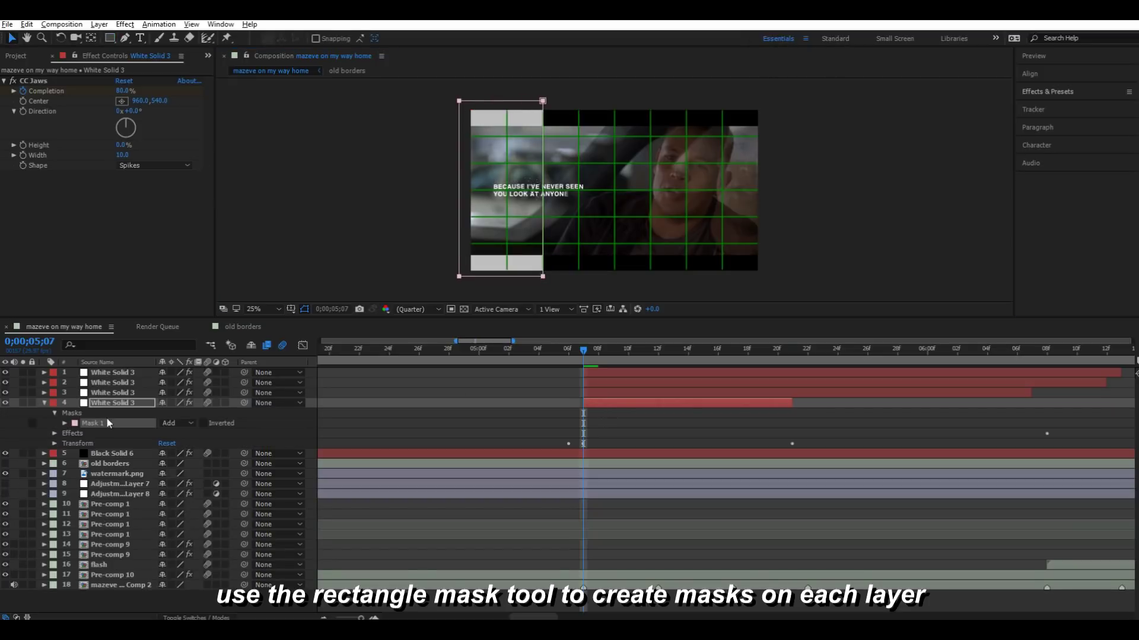
Copy the rectangle mask to the other three white solids, moving each copy to the next quarter of the frame.
{"action": "key", "text": "m"}
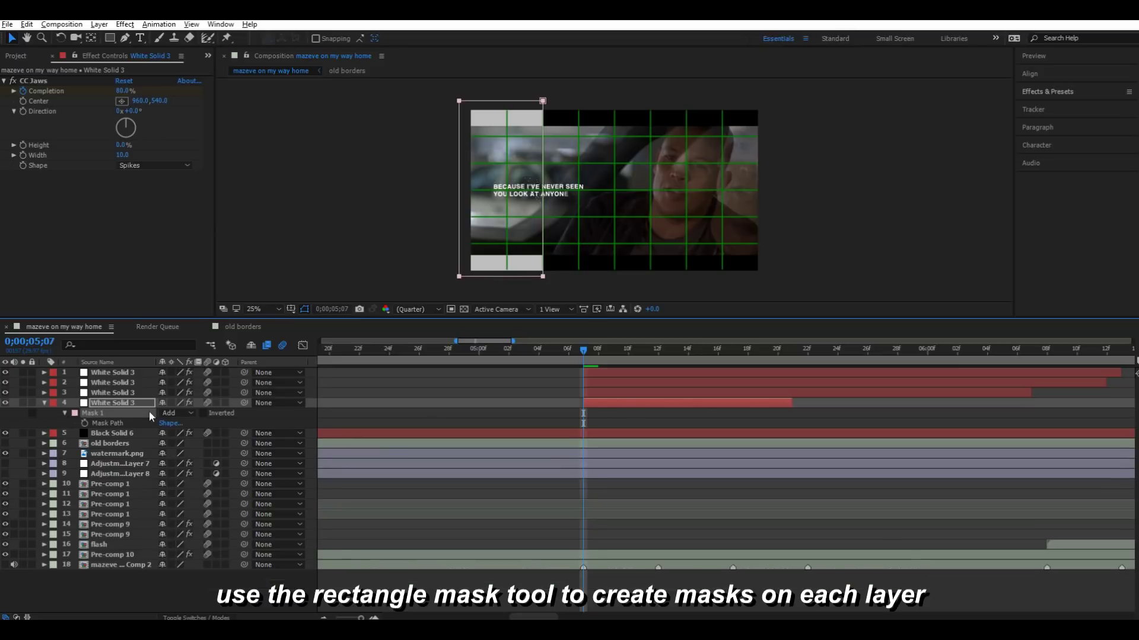
{"action": "left_click", "coordinate": [600, 392]}
{"action": "left_click", "coordinate": [461, 277]}
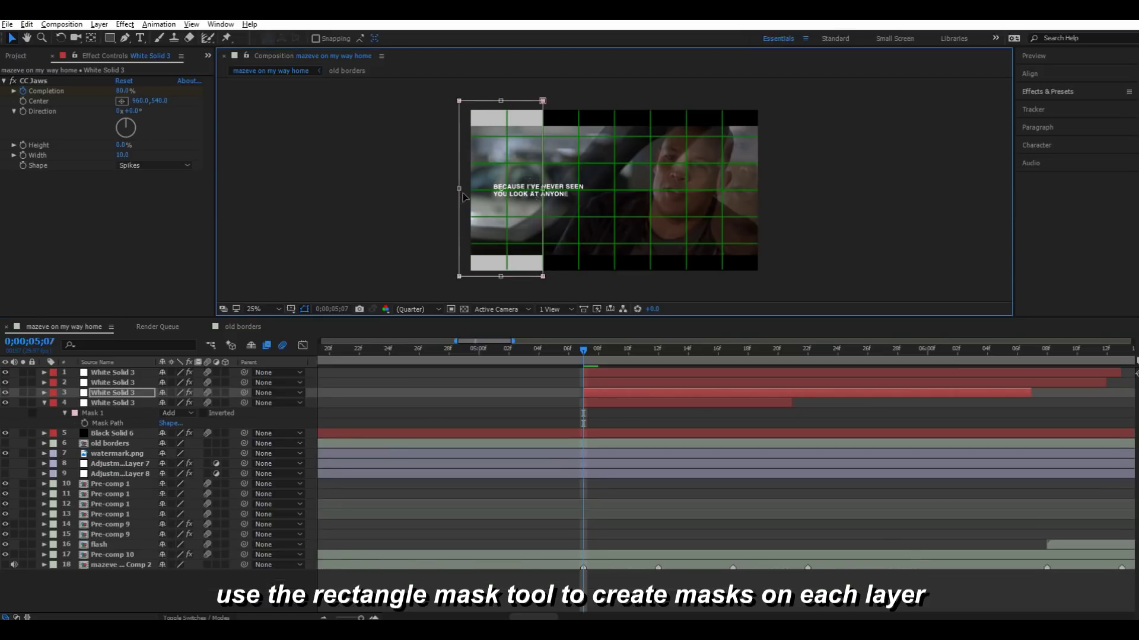
{"action": "key", "text": "m"}
{"action": "left_click", "coordinate": [601, 385]}
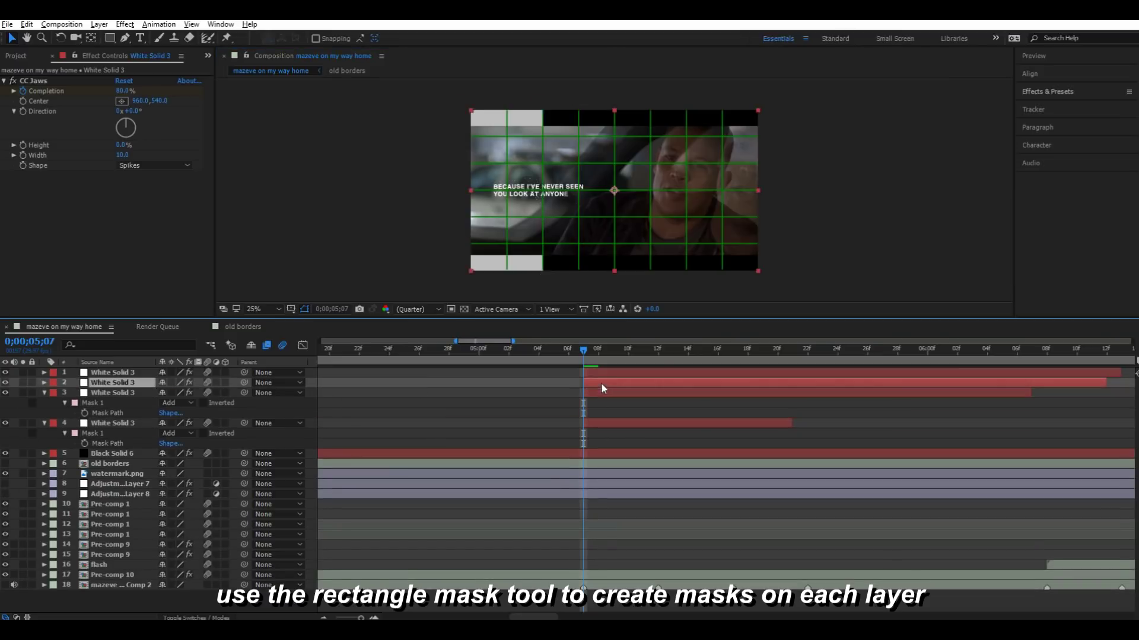
{"action": "key", "text": "ctrl+v"}
{"action": "key", "text": "m"}
{"action": "double_click", "coordinate": [614, 208]}
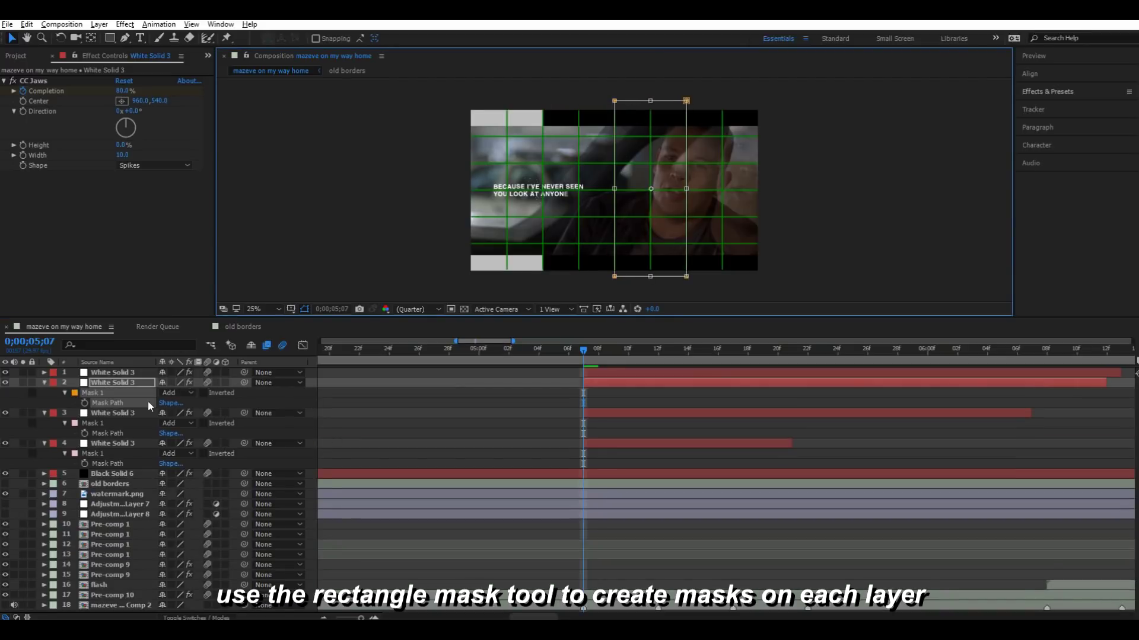
{"action": "left_click", "coordinate": [132, 373]}
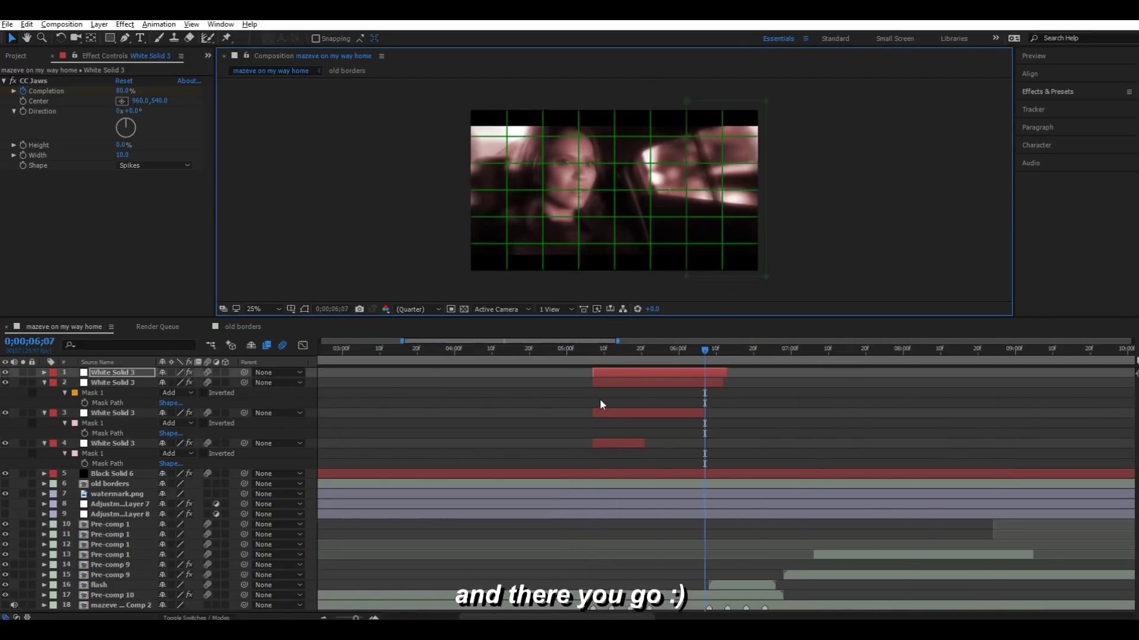
Fit the composition in the viewer without the grid and preview the flashing bars from just before the first beat.
{"action": "left_click_drag", "start_coordinate": [704, 350], "coordinate": [581, 373]}
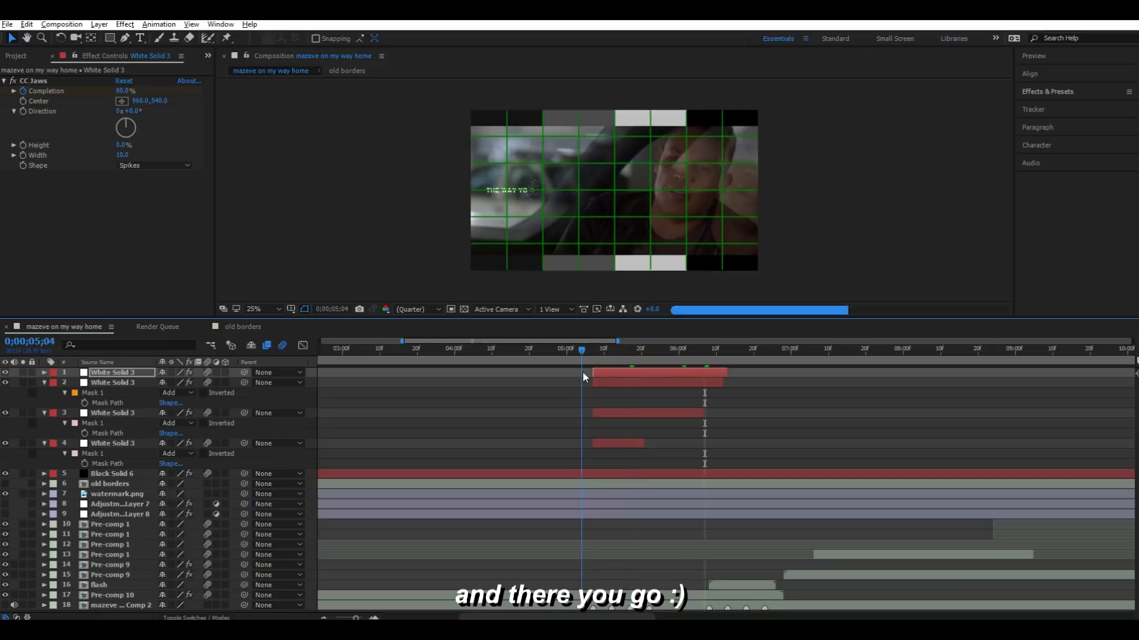
{"action": "key", "text": "space"}
{"action": "left_click", "coordinate": [262, 309]}
{"action": "left_click", "coordinate": [264, 321]}
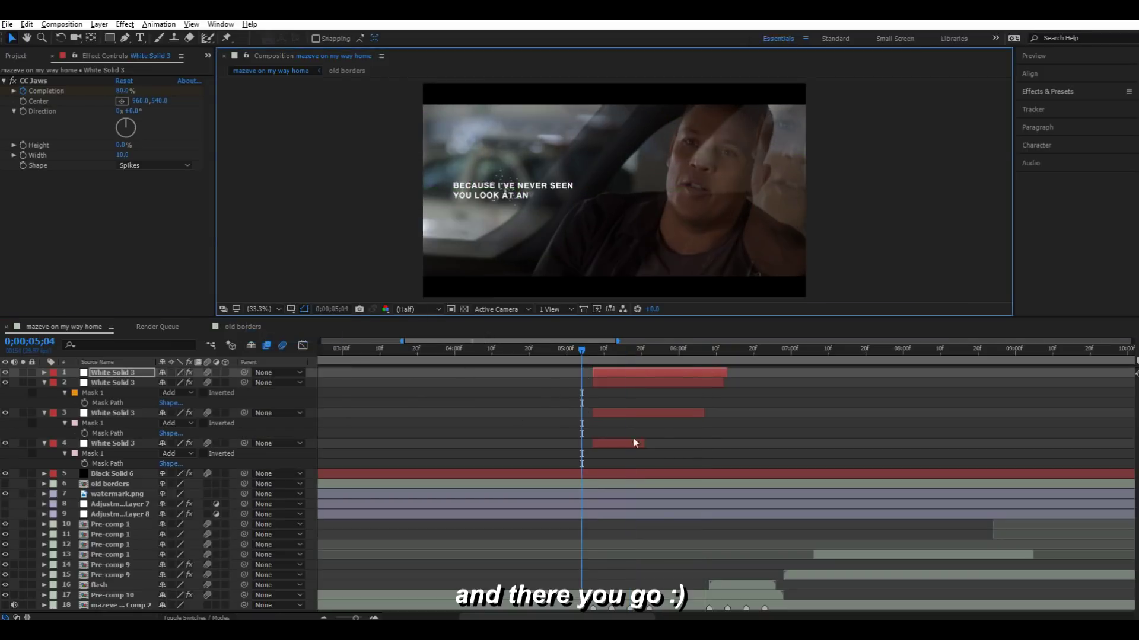
{"action": "key", "text": "space"}
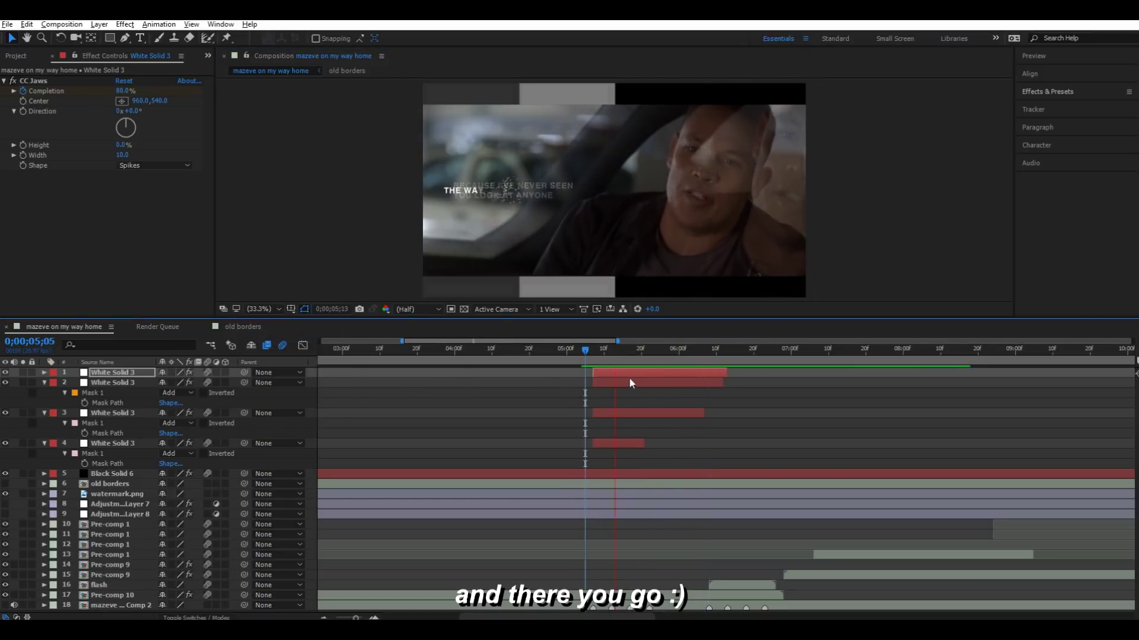
{"action": "left_click_drag", "start_coordinate": [701, 352], "coordinate": [590, 353]}
{"action": "key", "text": "space"}
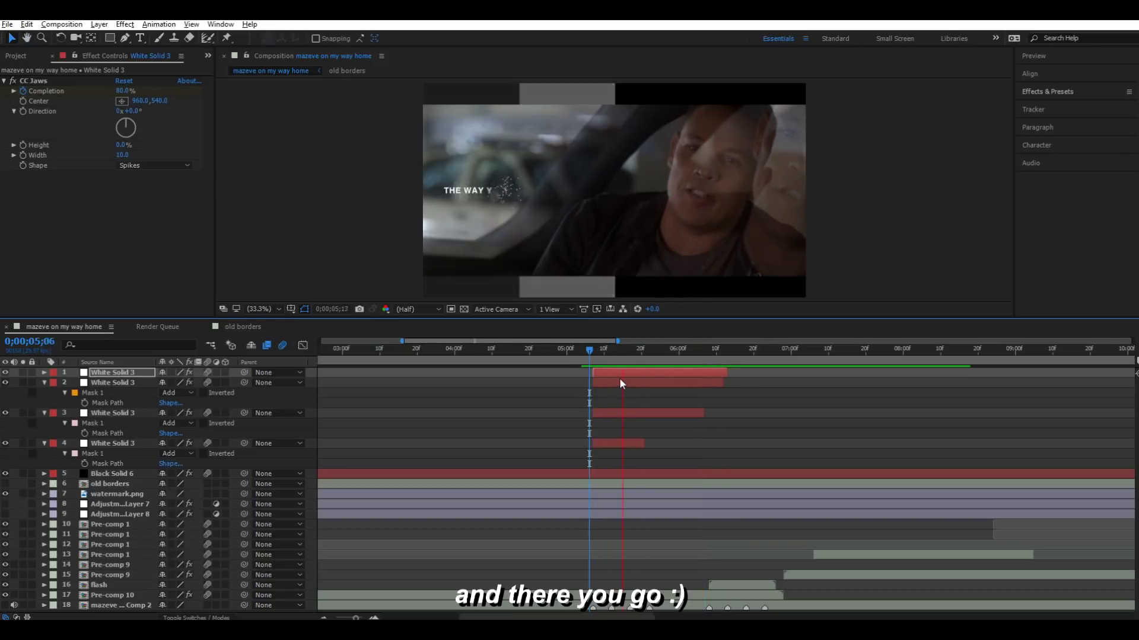
{"action": "key", "text": "space"}
Show the composition's full duration in the timeline and select the masked white solids.
{"action": "key", "text": "minus"}
{"action": "key", "text": "minus"}
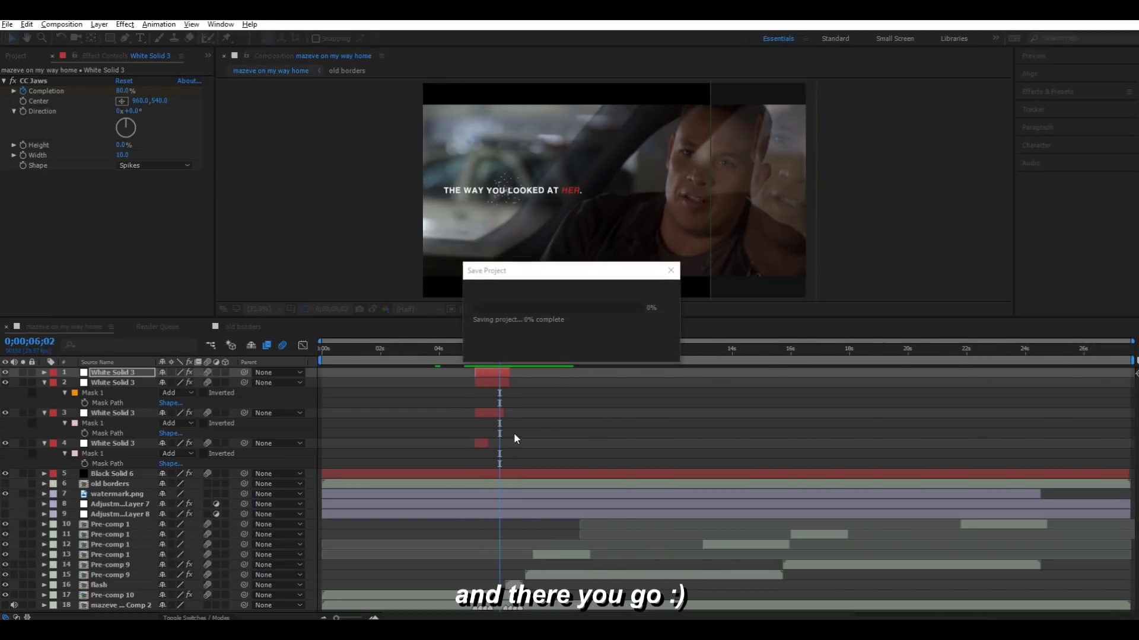
{"action": "left_click", "coordinate": [485, 442], "text": "shift"}
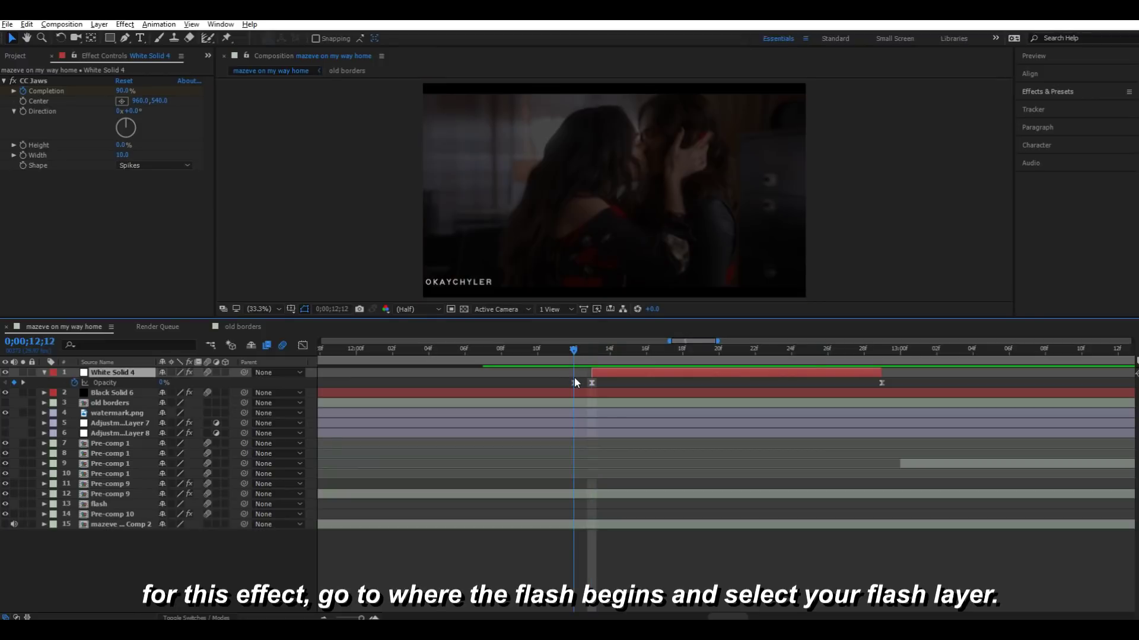
Add a new mask to the white flash solid at 0;00;12;13 and show the title/action-safe guides over the composition.
{"action": "left_click_drag", "start_coordinate": [574, 377], "coordinate": [585, 375]}
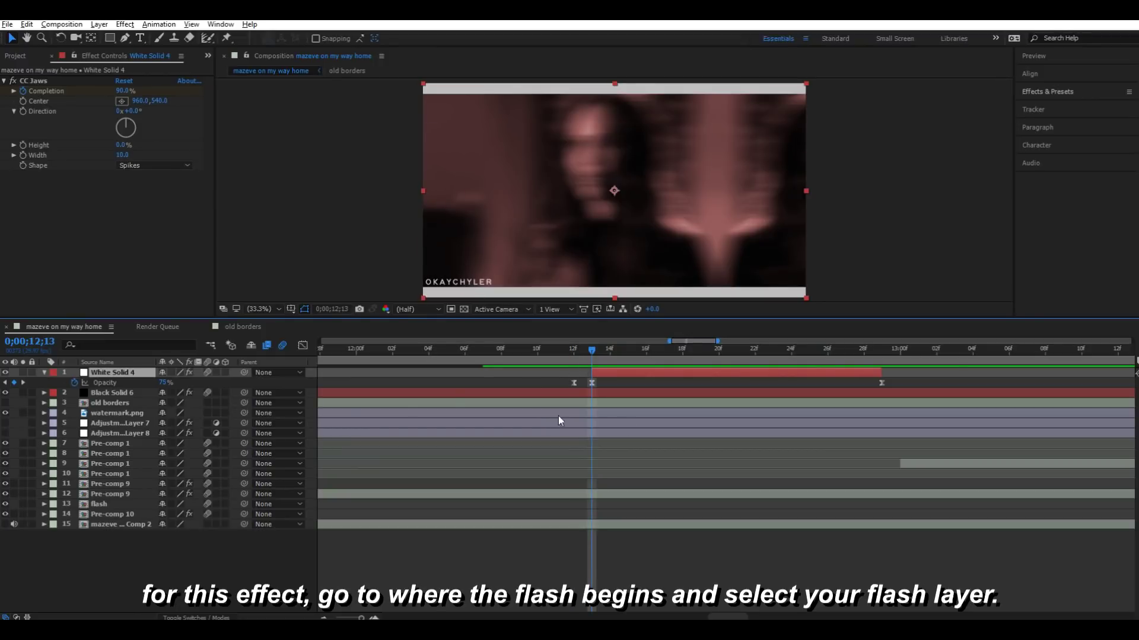
{"action": "right_click", "coordinate": [600, 371]}
{"action": "mouse_move", "coordinate": [655, 152]}
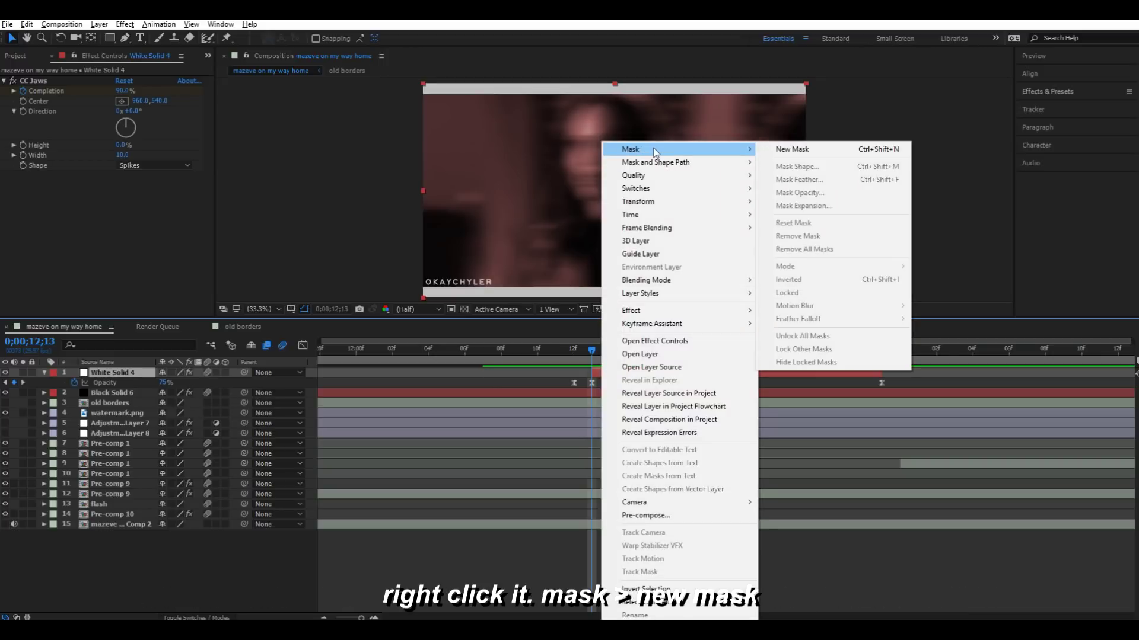
{"action": "left_click", "coordinate": [809, 153]}
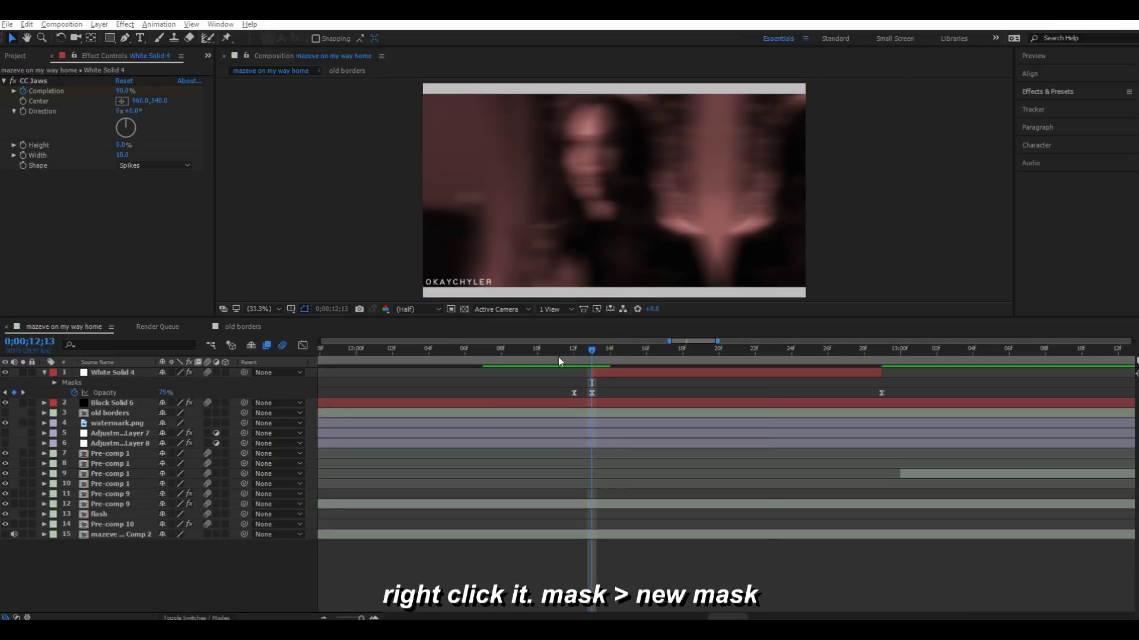
{"action": "left_click", "coordinate": [595, 372]}
{"action": "key", "text": "apostrophe"}
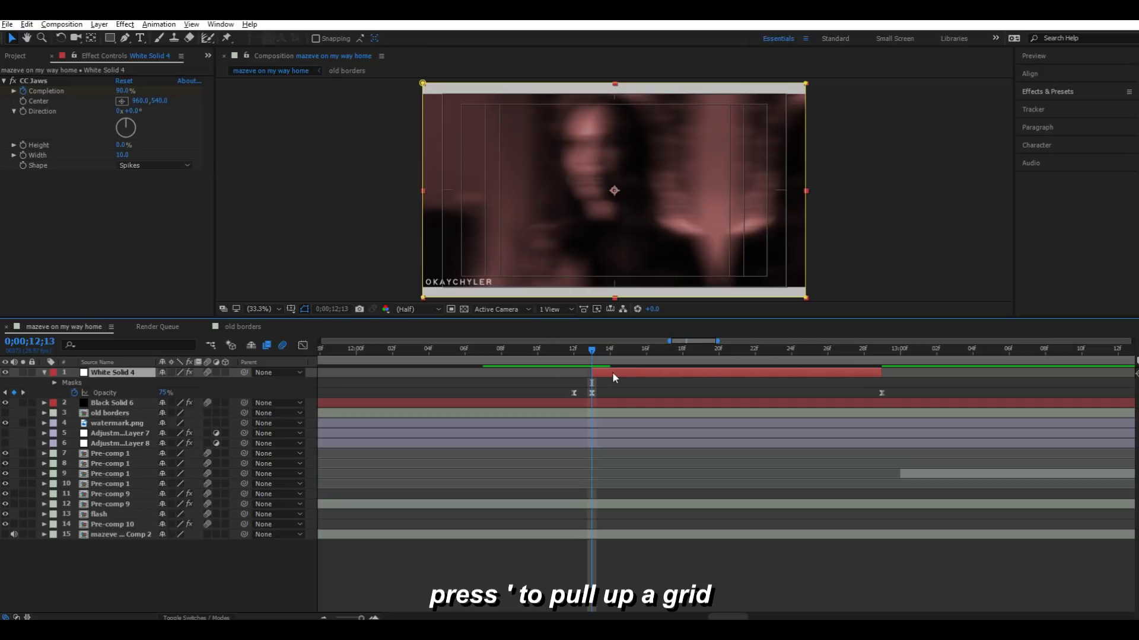
Create a Mask Path keyframe on the white solid and move it, with the last Opacity keyframe, to the solid's last frame.
{"action": "key", "text": "m"}
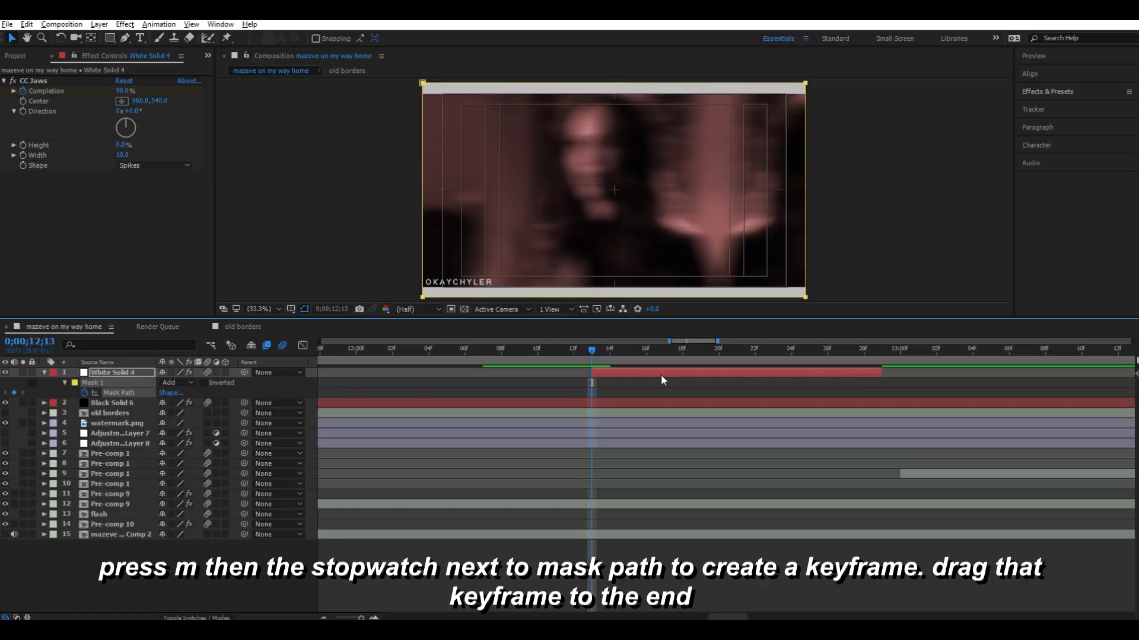
{"action": "key", "text": "u"}
{"action": "key", "text": "u"}
{"action": "left_click_drag", "start_coordinate": [592, 393], "coordinate": [791, 409]}
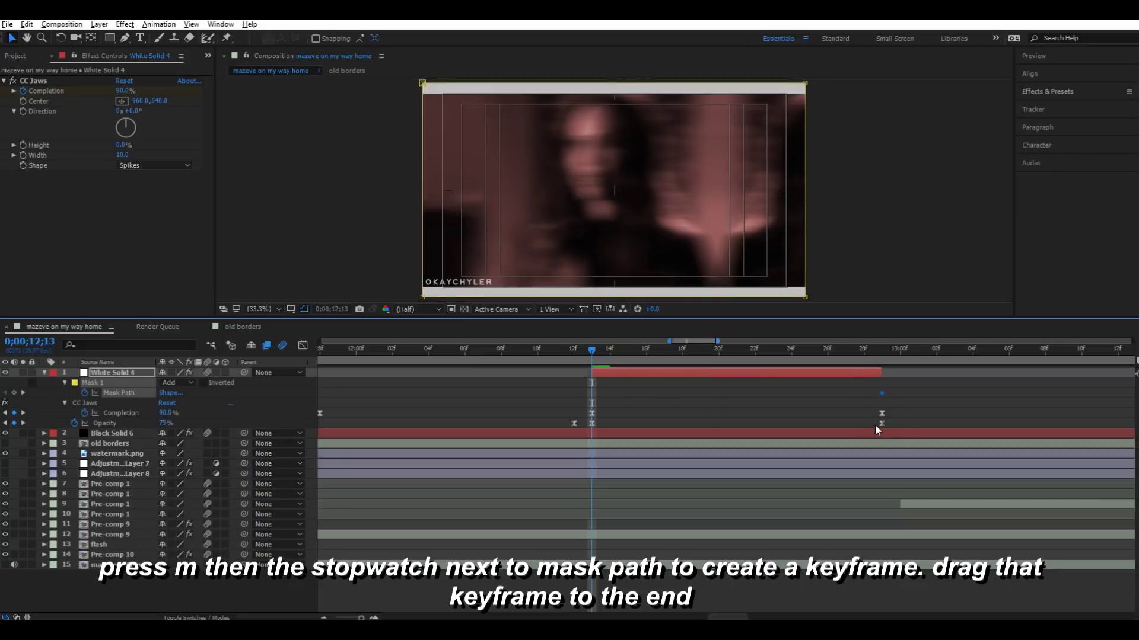
{"action": "left_click_drag", "start_coordinate": [876, 426], "coordinate": [858, 425]}
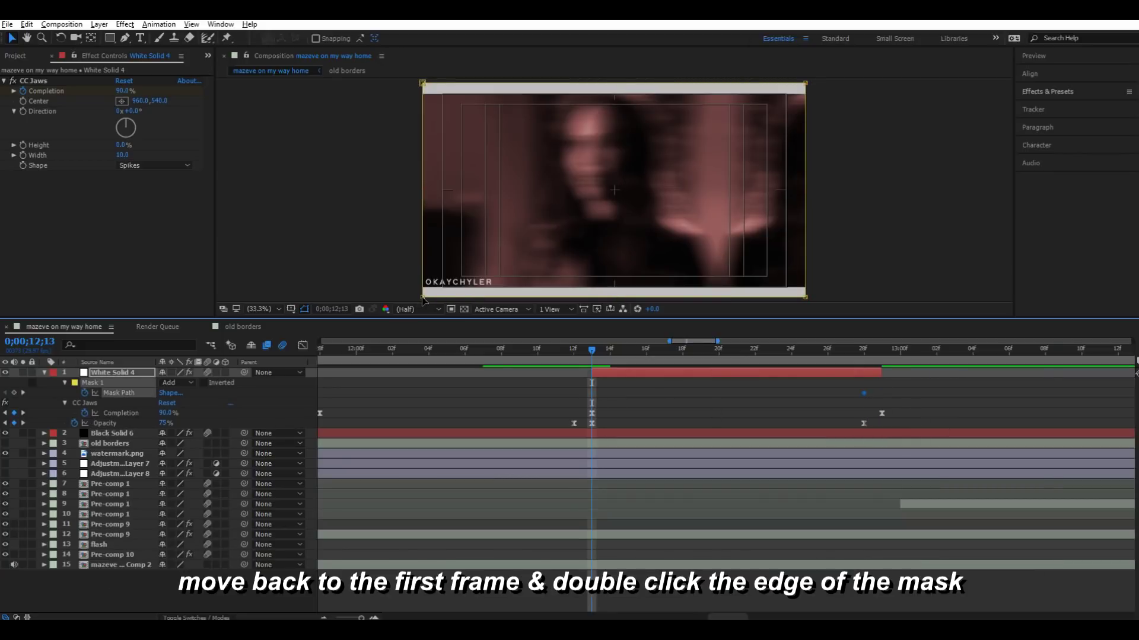
Collapse the mask symmetrically to a vertical line at the frame's centre at 0;00;12;13 and apply Easy Ease to both Mask Path keyframes.
{"action": "double_click", "coordinate": [423, 298]}
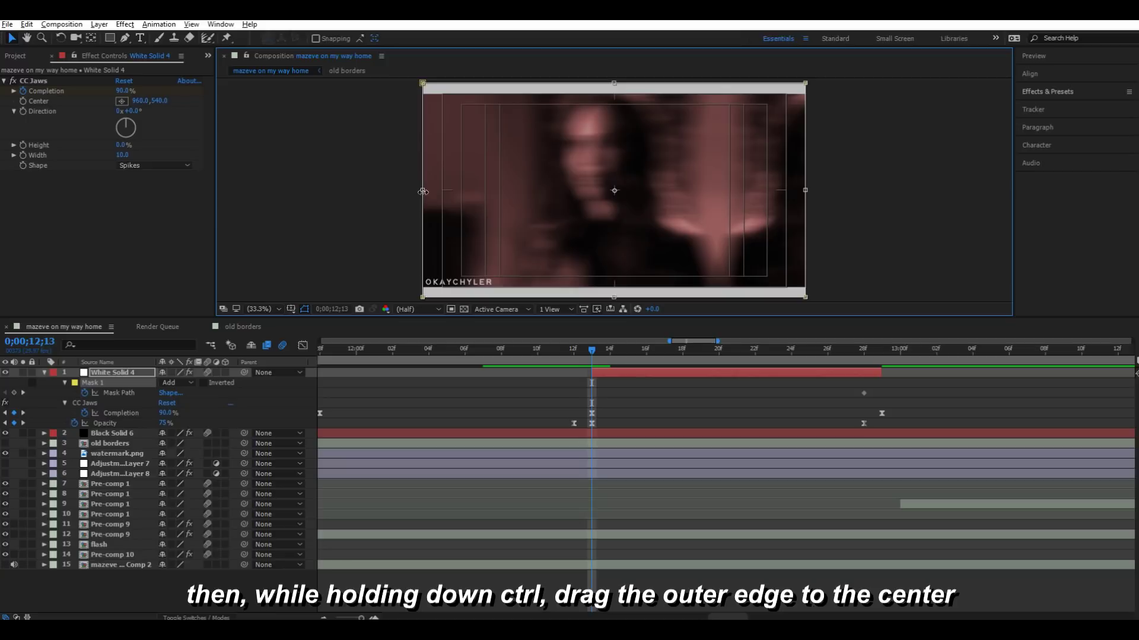
{"action": "left_click_drag", "start_coordinate": [423, 191], "coordinate": [617, 219]}
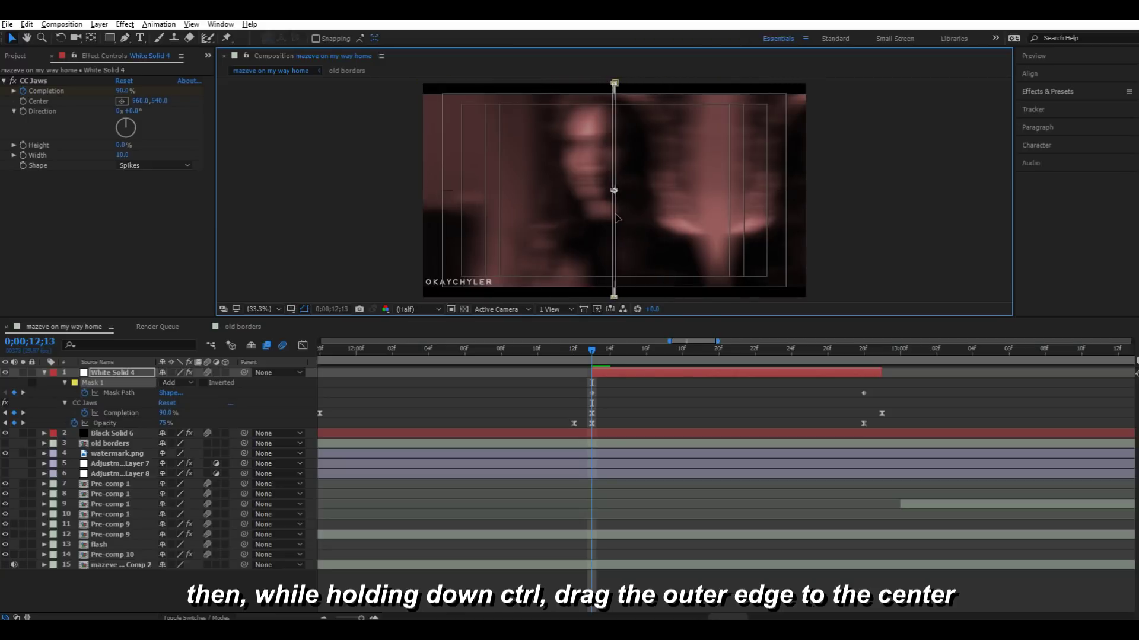
{"action": "left_click_drag", "start_coordinate": [574, 381], "coordinate": [874, 393]}
{"action": "key", "text": "F9"}
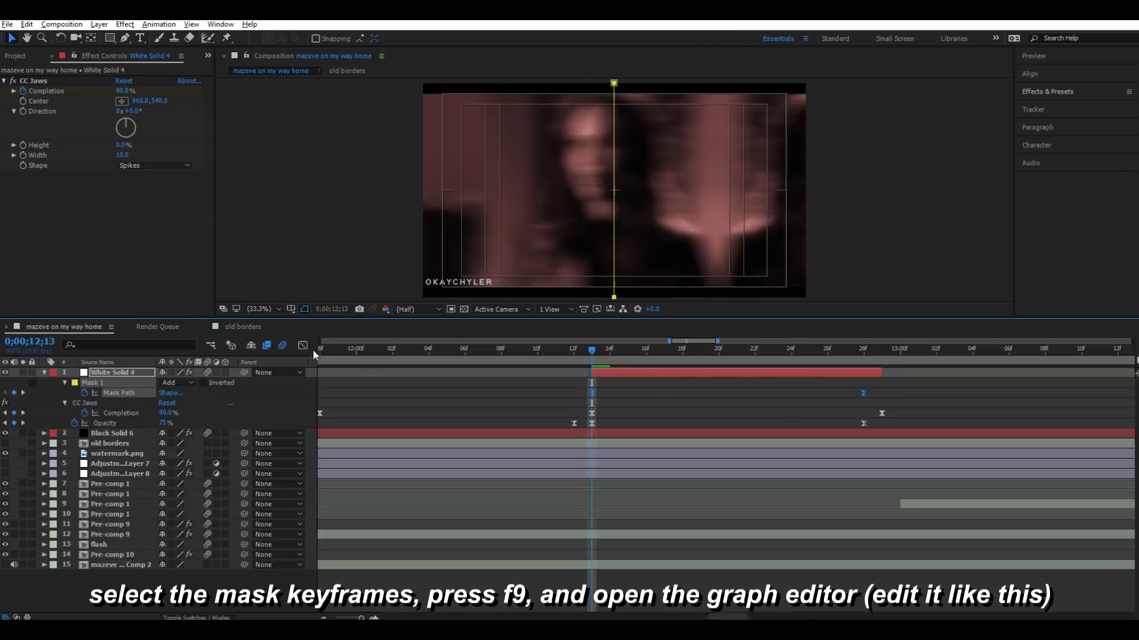
Shift the Mask Path speed curve towards the first keyframe in the graph editor and preview the opening flash from 0;00;12;05.
{"action": "left_click", "coordinate": [302, 346]}
{"action": "left_click_drag", "start_coordinate": [637, 578], "coordinate": [594, 578]}
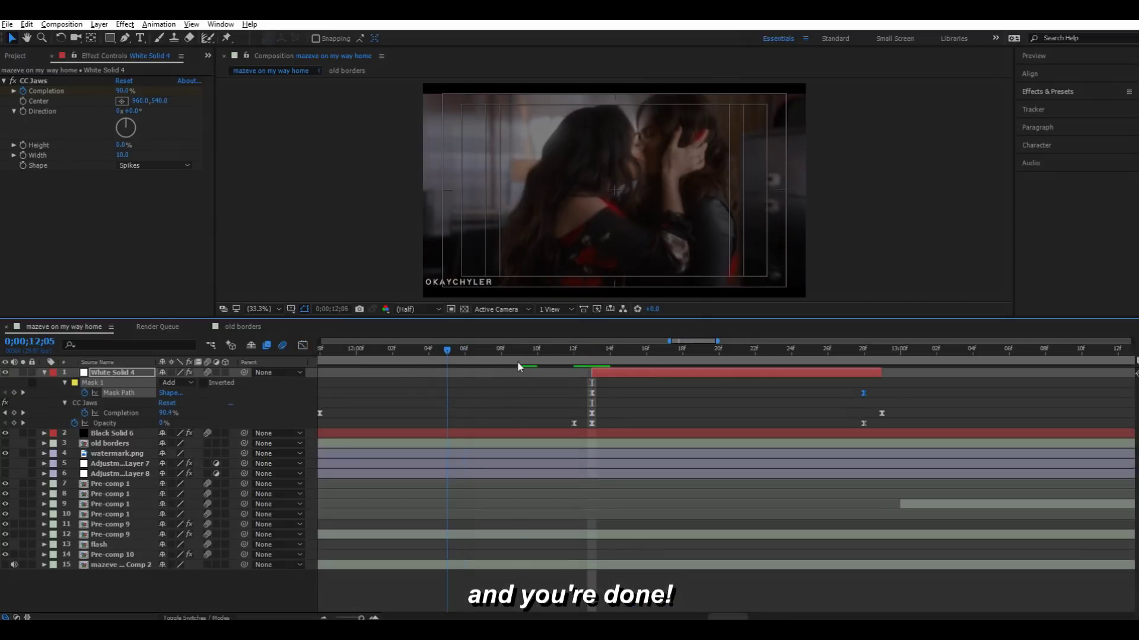
{"action": "key", "text": "space"}
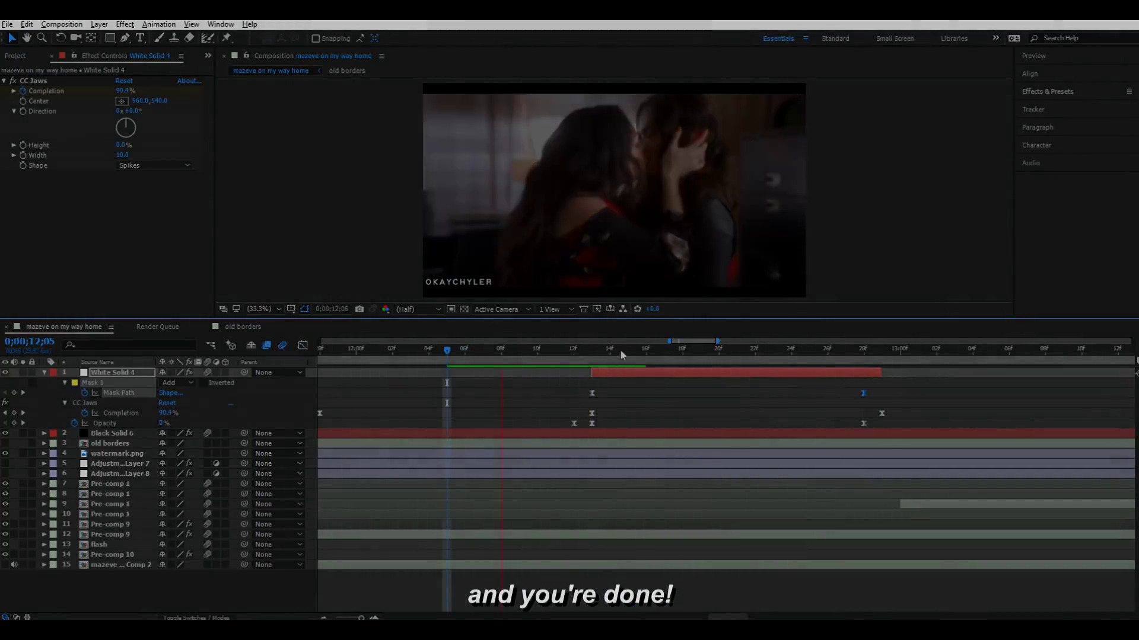